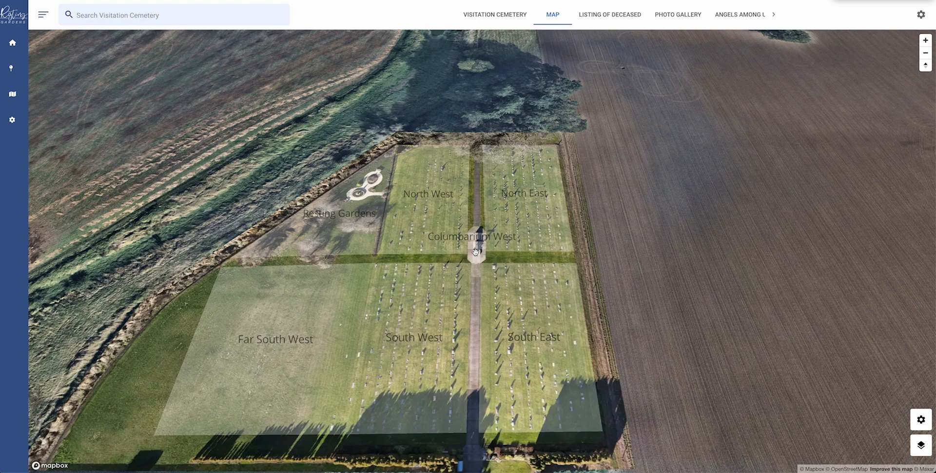
Step: Bring up the individual plots around the columbarium on the cemetery map and preview a few plots' pop-ups
click(161, 17)
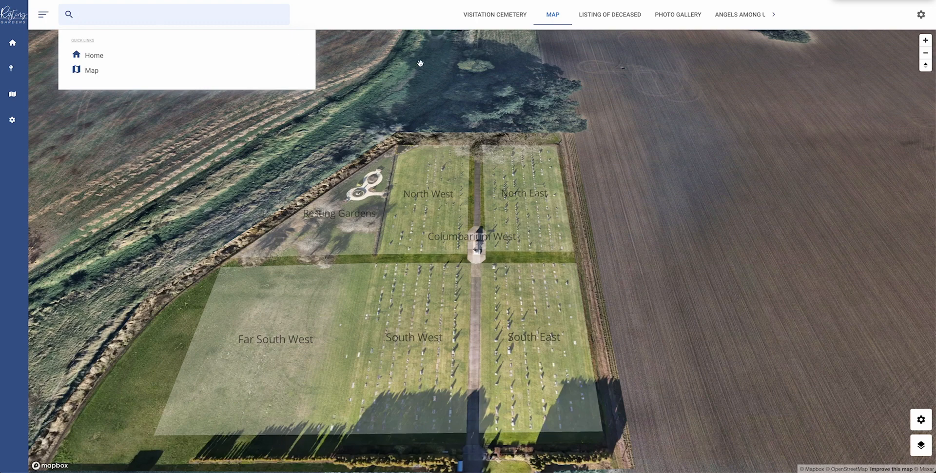
click(431, 88)
click(478, 260)
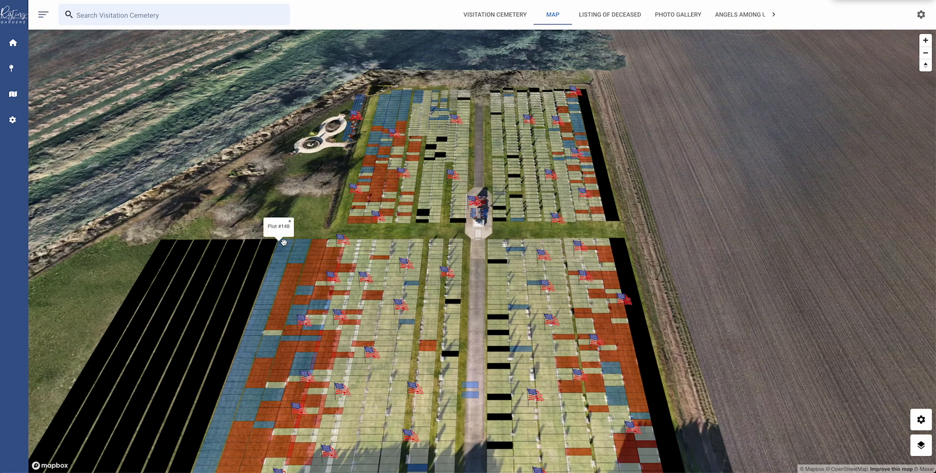
mouse_move(278, 267)
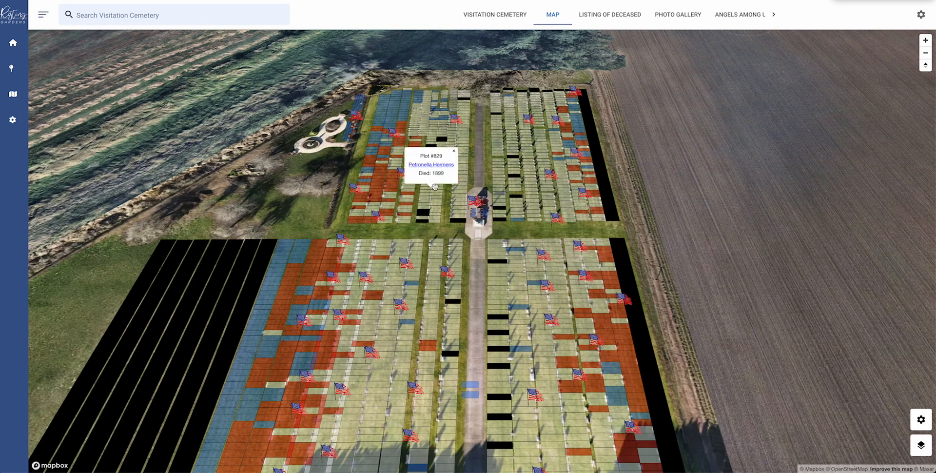
click(456, 218)
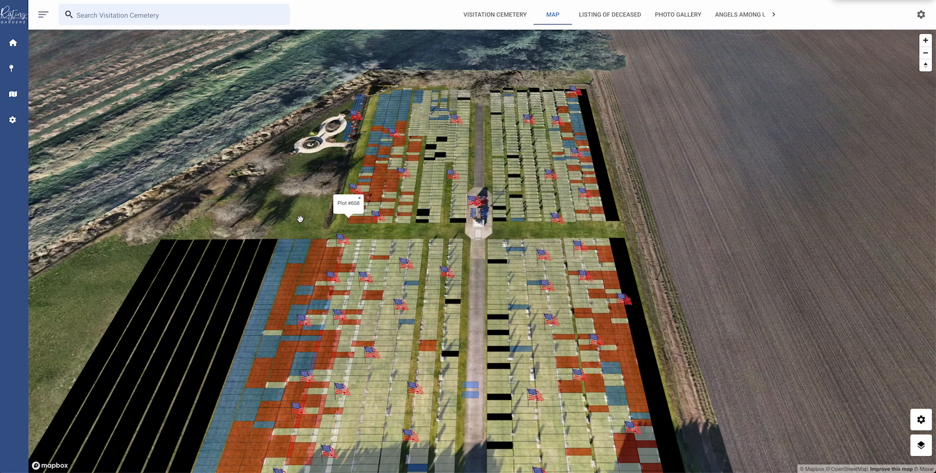
Step: Open plot 148 in the Far South West zone and start adding a right to interment
click(287, 242)
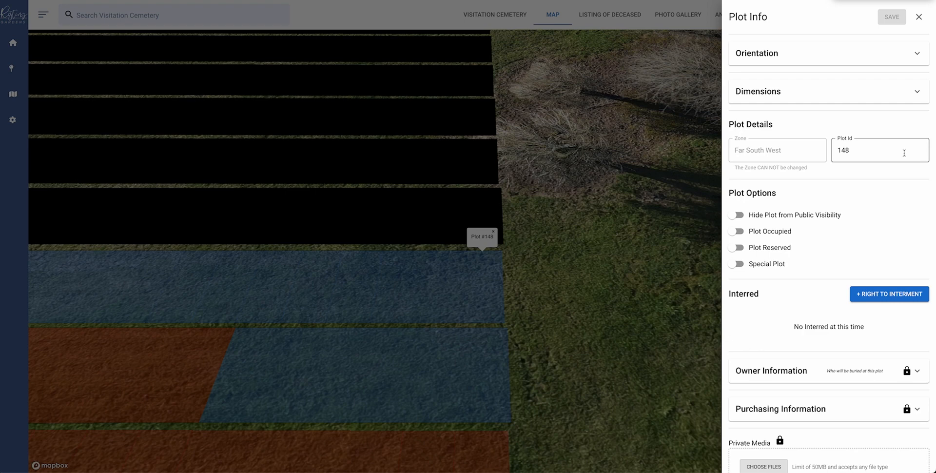
click(745, 185)
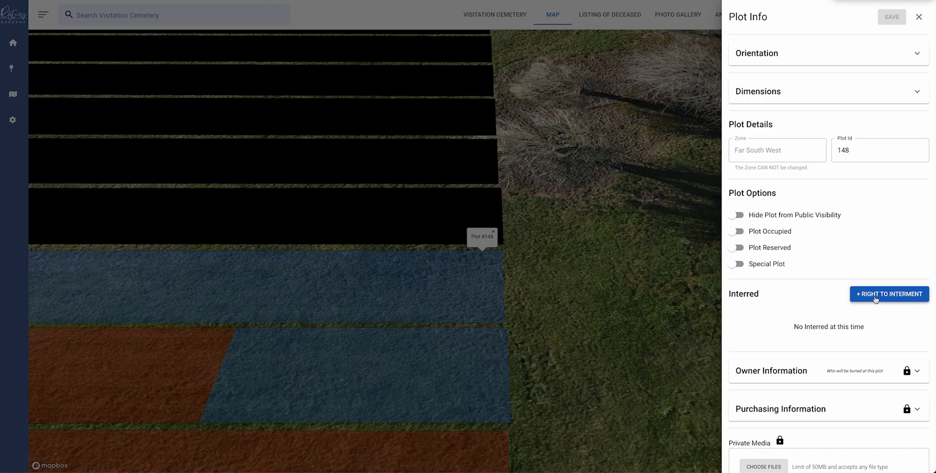
click(893, 298)
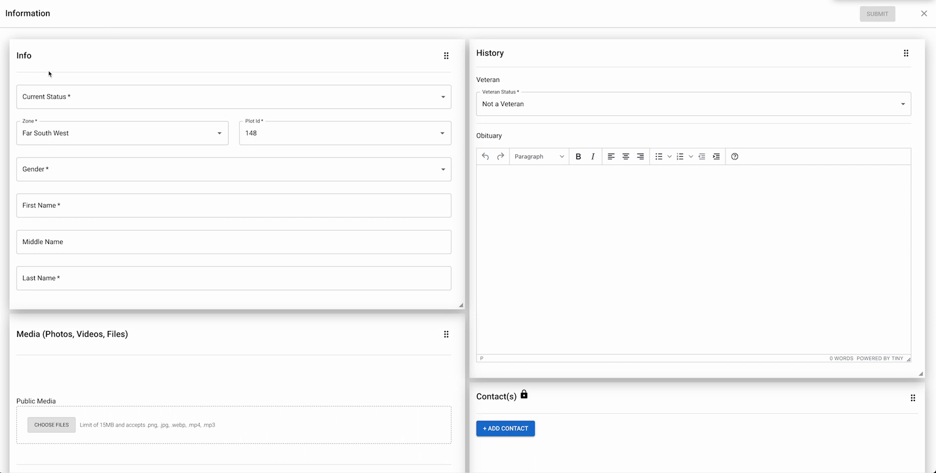
Step: Look over the sections of the blank interment form, including Info, History, Media and Contacts
drag(39, 60, 17, 56)
click(63, 60)
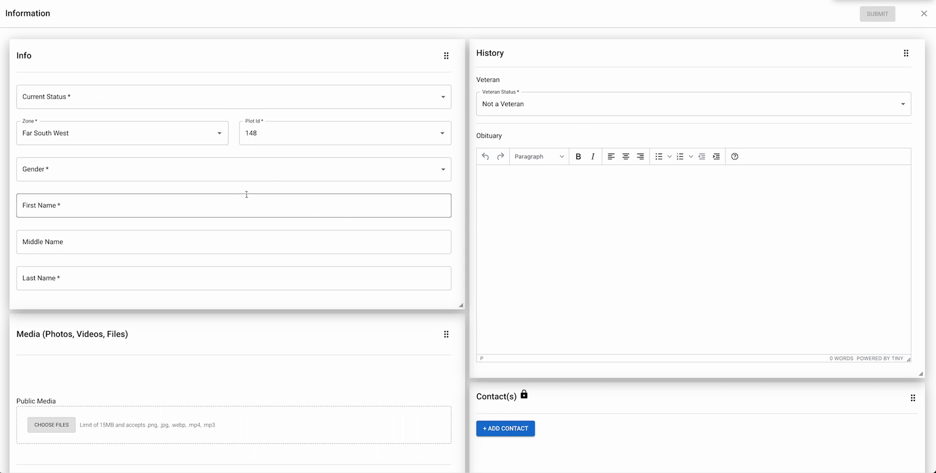
scroll(238, 188, down, 2)
scroll(239, 187, down, 7)
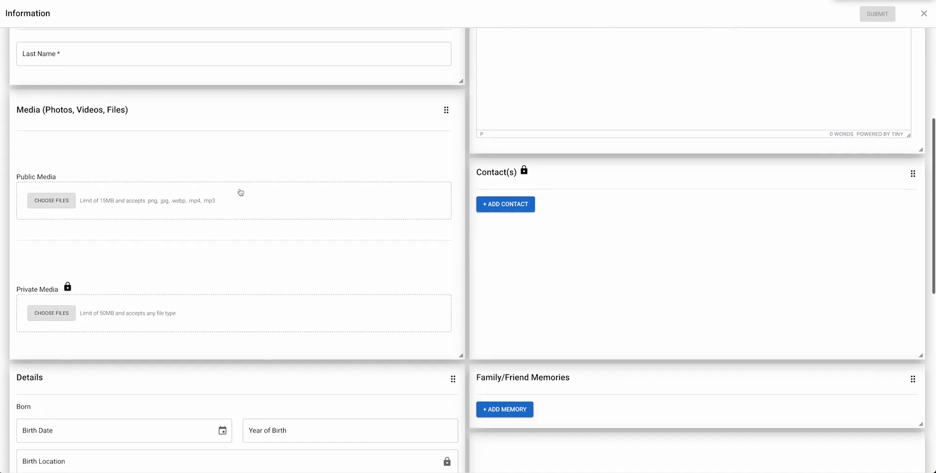
scroll(241, 190, up, 9)
scroll(241, 193, down, 11)
scroll(240, 192, up, 10)
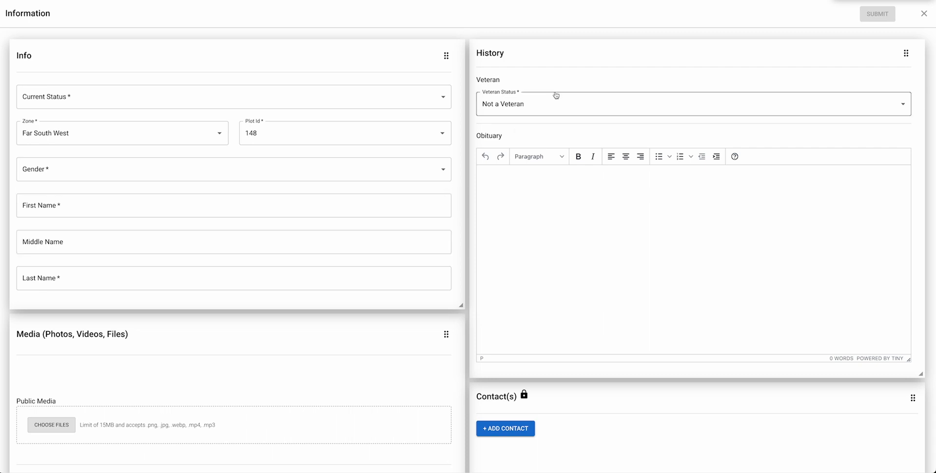
scroll(587, 184, down, 1)
scroll(580, 185, up, 1)
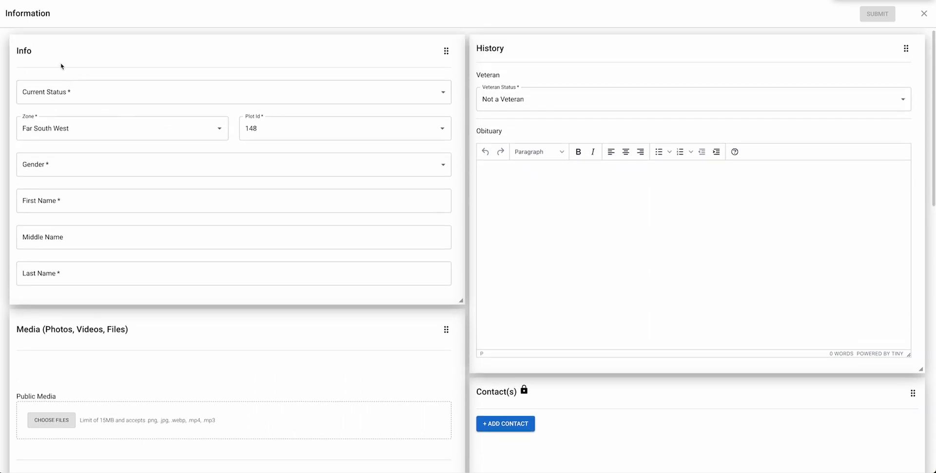
drag(37, 57, 10, 49)
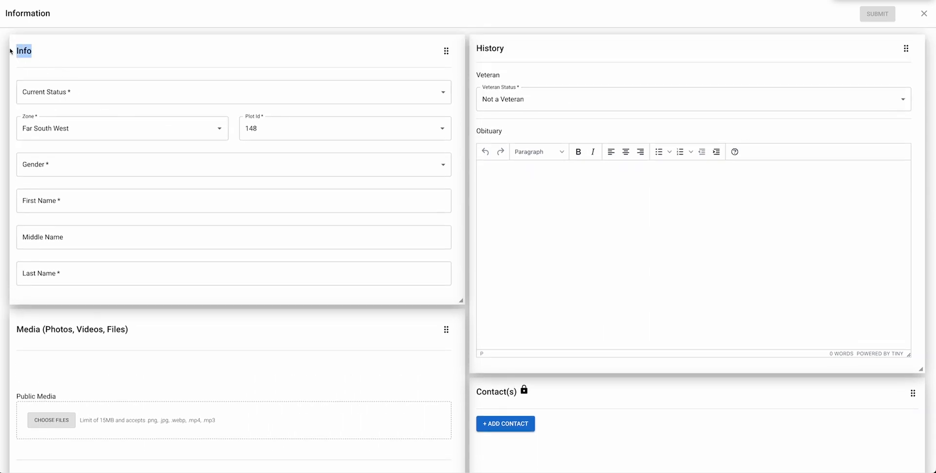
Step: Try Alive as the person's current status, and settle on Deceased
click(73, 91)
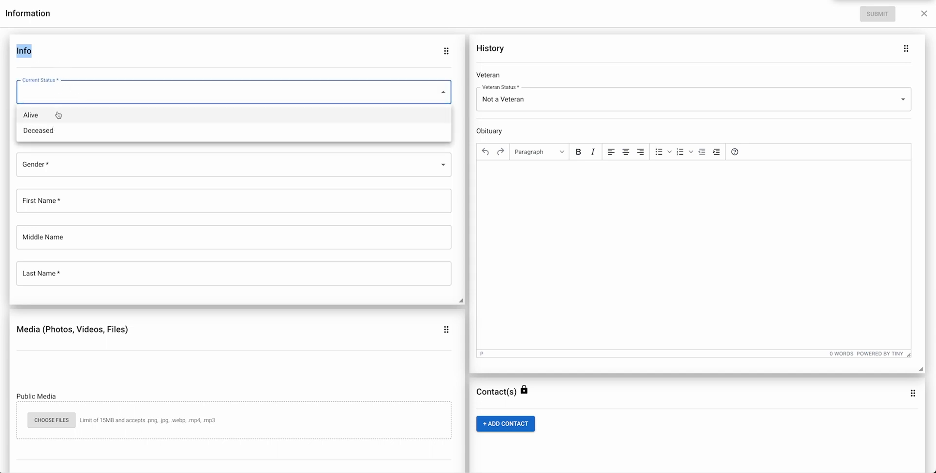
click(44, 119)
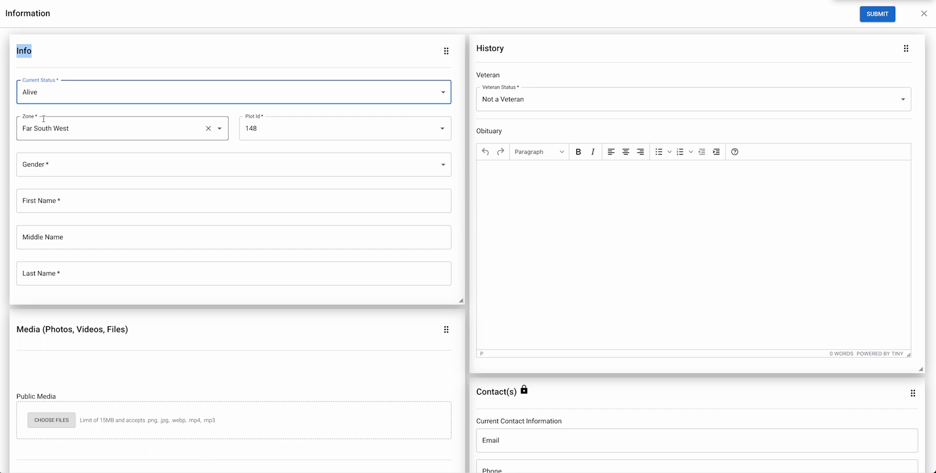
click(41, 98)
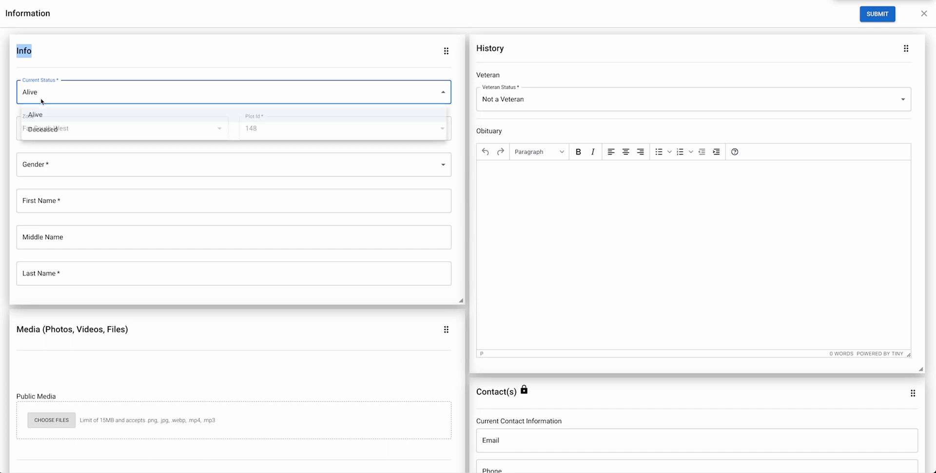
click(46, 132)
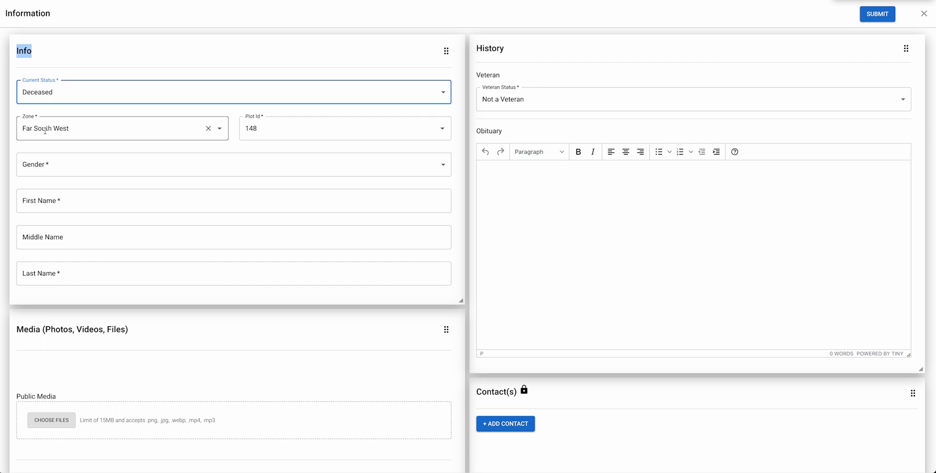
click(47, 114)
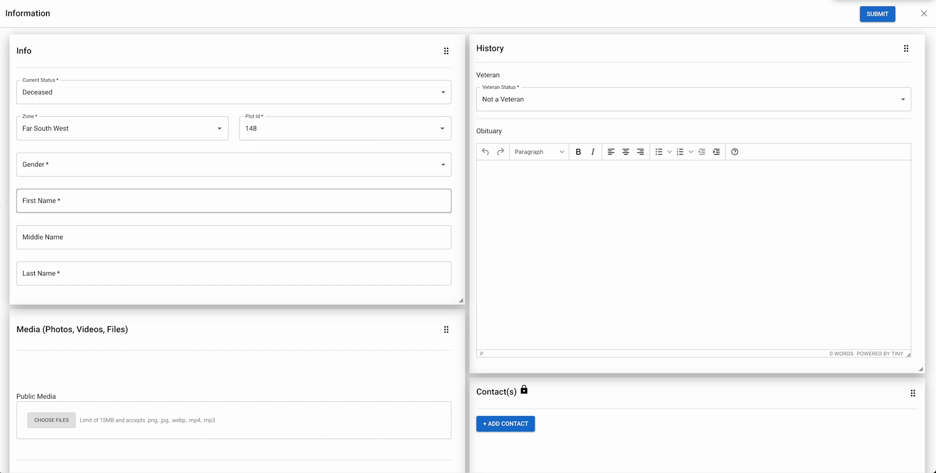
Step: Set the person's gender to Male in the Info section
click(45, 170)
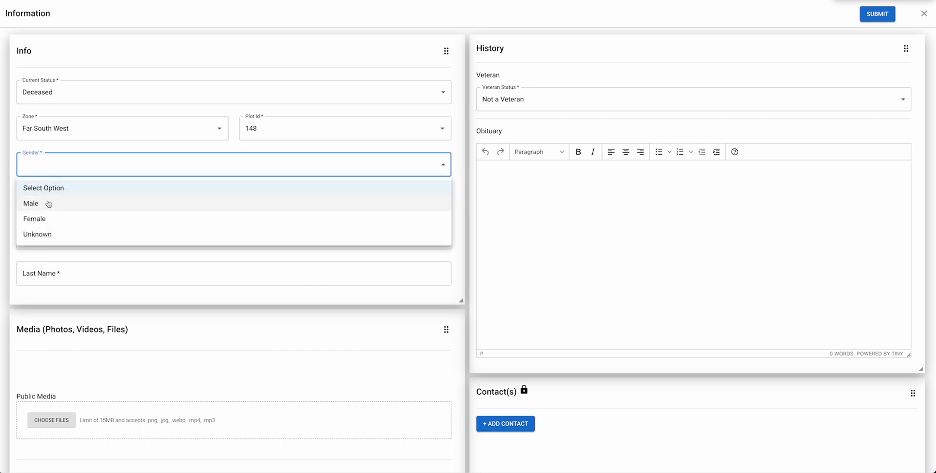
click(42, 173)
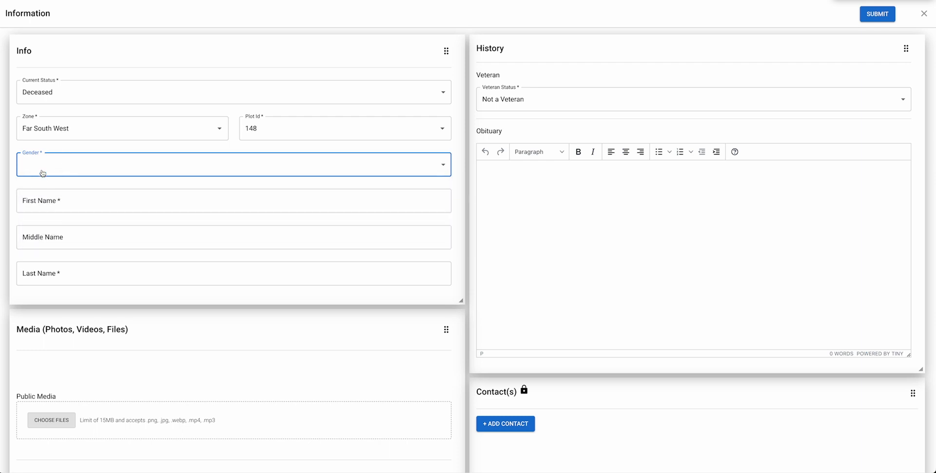
click(42, 173)
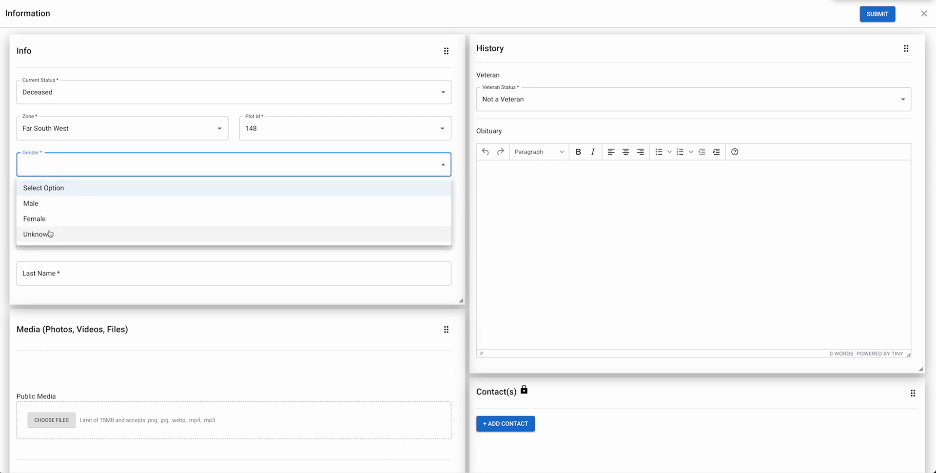
click(41, 204)
click(49, 200)
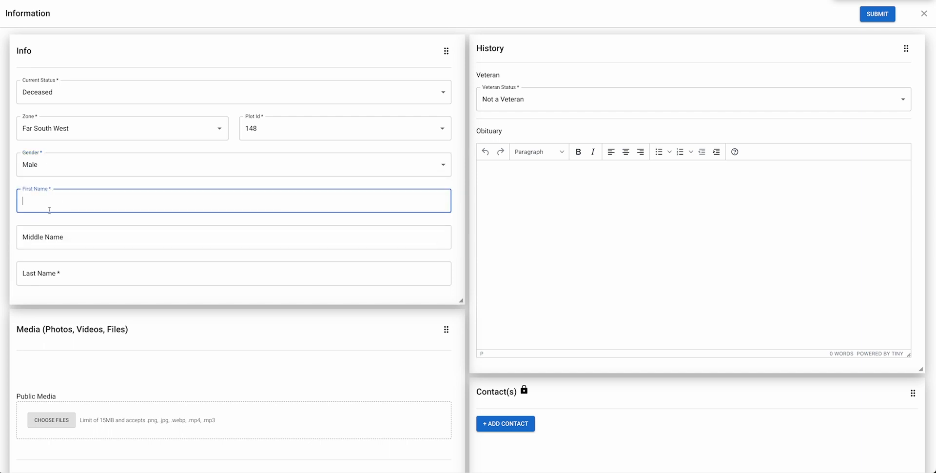
Step: Switch the gender to Female to check its name fields, and return it to Male
click(35, 166)
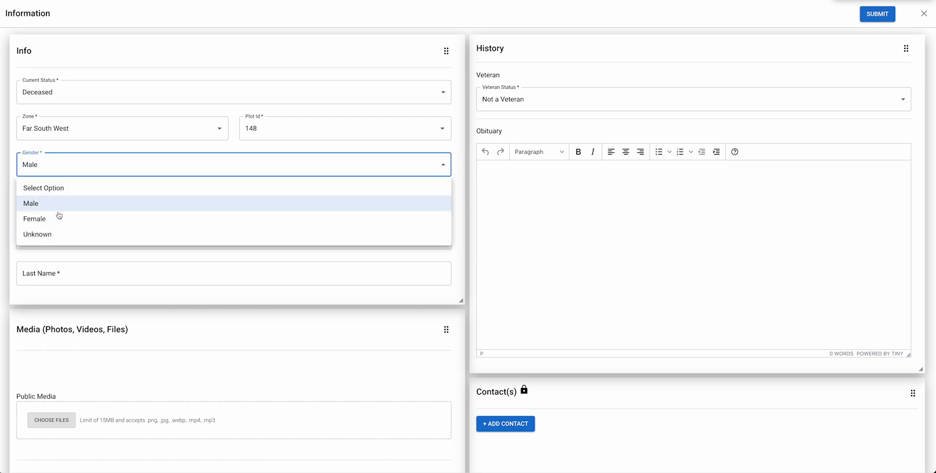
click(56, 217)
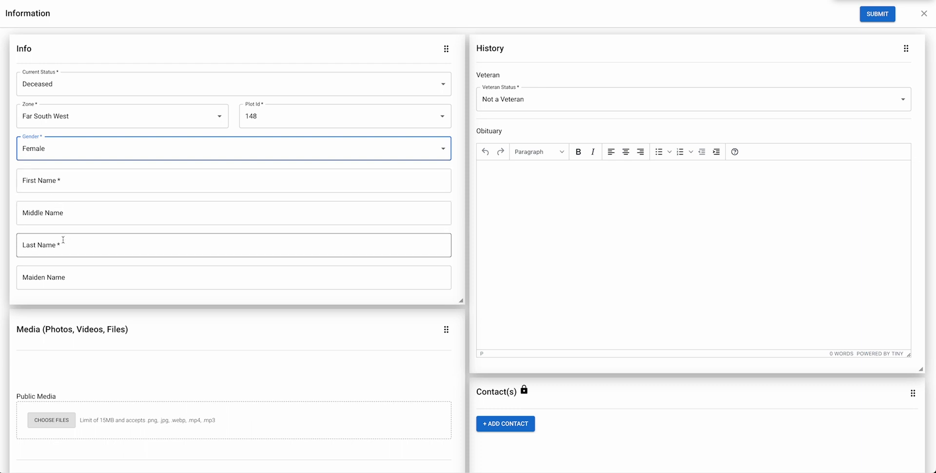
click(56, 148)
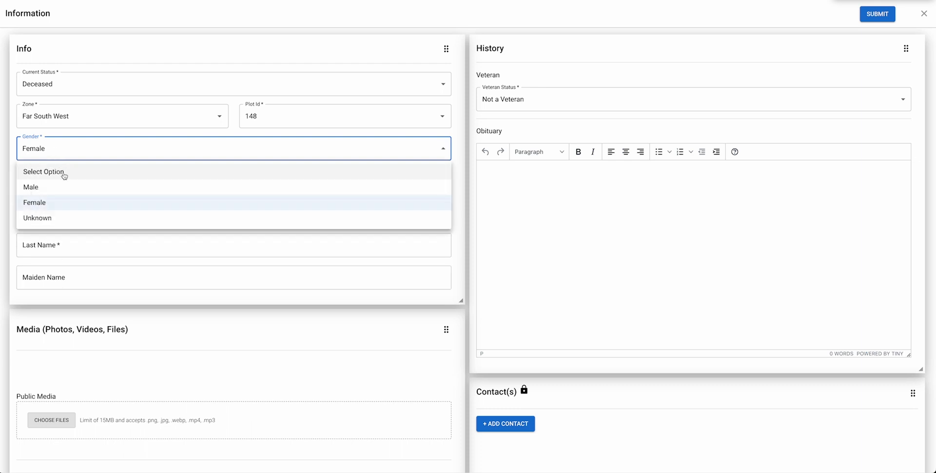
click(53, 188)
Step: Enter the person's first and last name, leaving the middle name blank
click(48, 194)
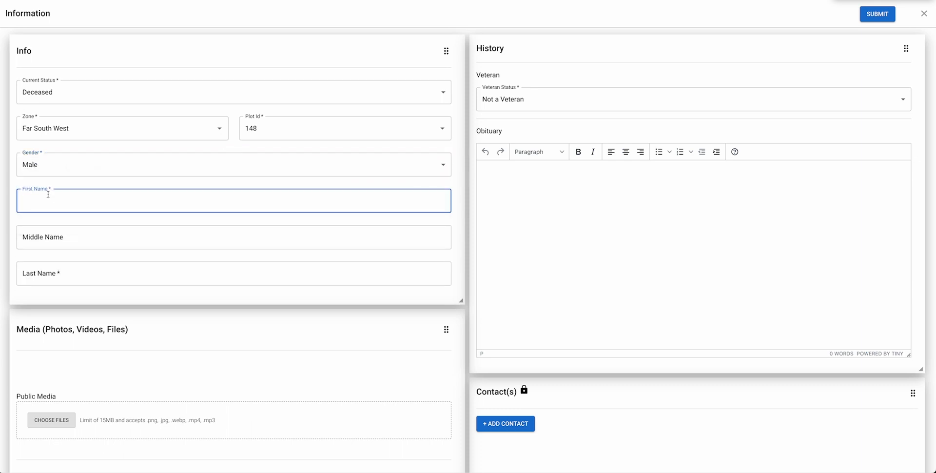
text(John)
key(Tab)
key(Tab)
text(Smi)
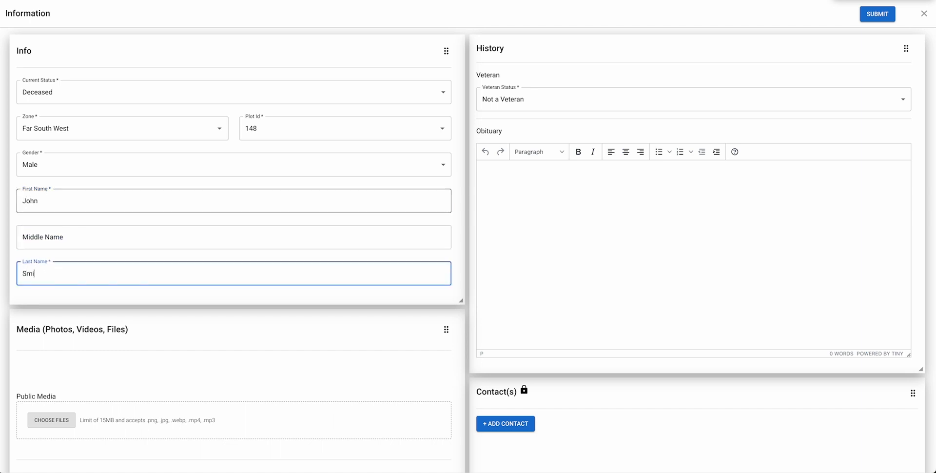
text(th)
Step: Examine the public and private media upload areas and the birth, death and burial fields under Details
scroll(210, 293, down, 2)
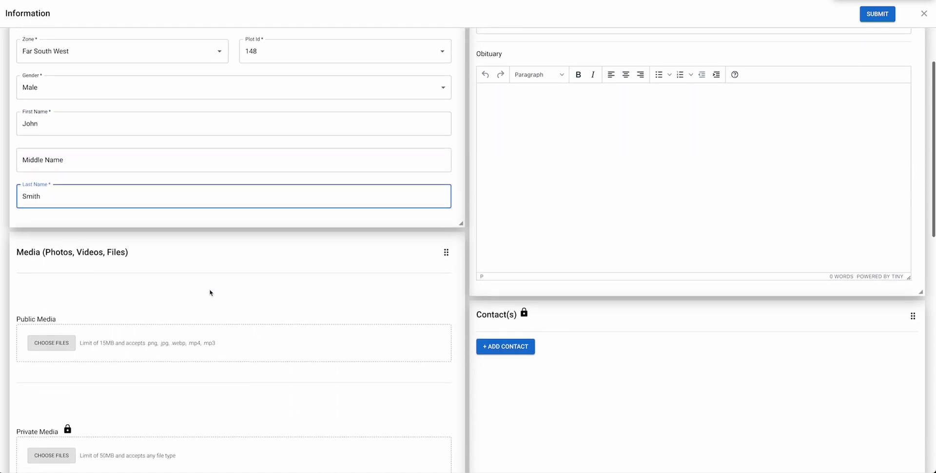
scroll(210, 292, down, 2)
click(132, 190)
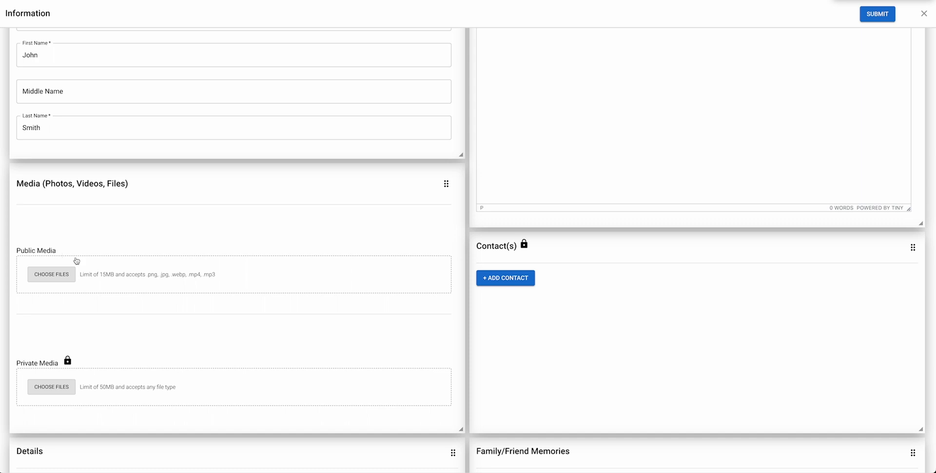
scroll(75, 259, down, 2)
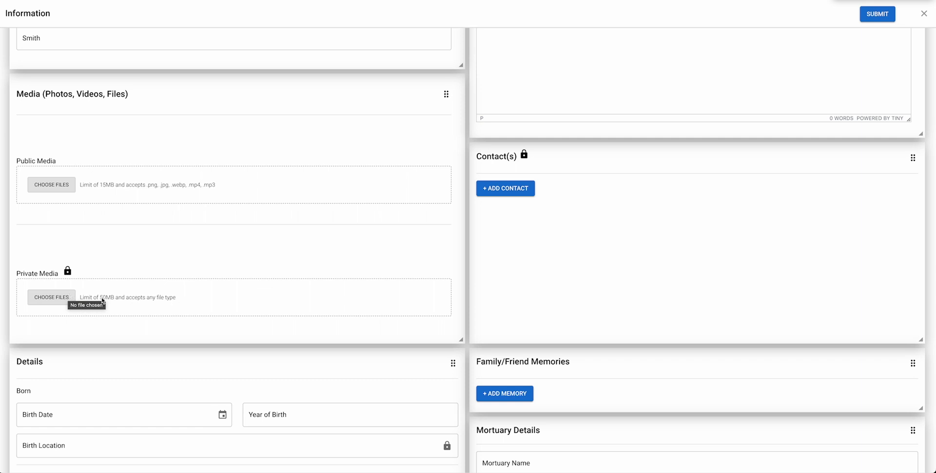
scroll(125, 273, down, 2)
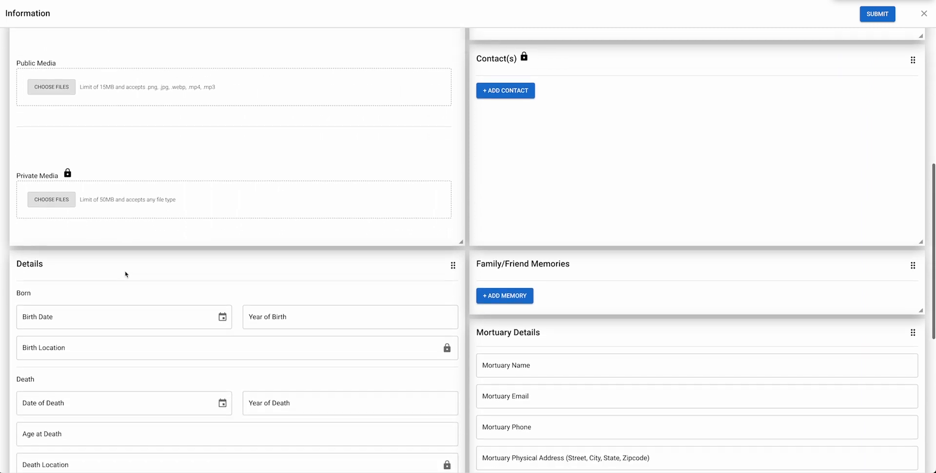
scroll(105, 238, down, 3)
drag(51, 126, 14, 127)
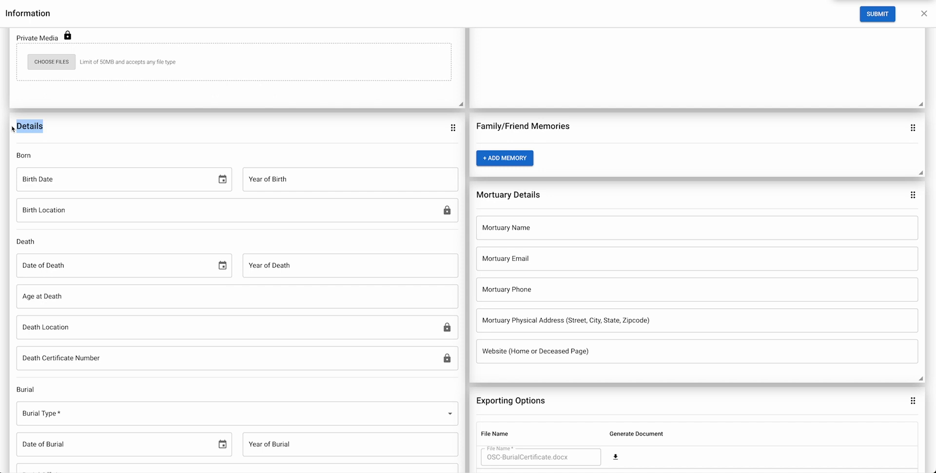
click(43, 209)
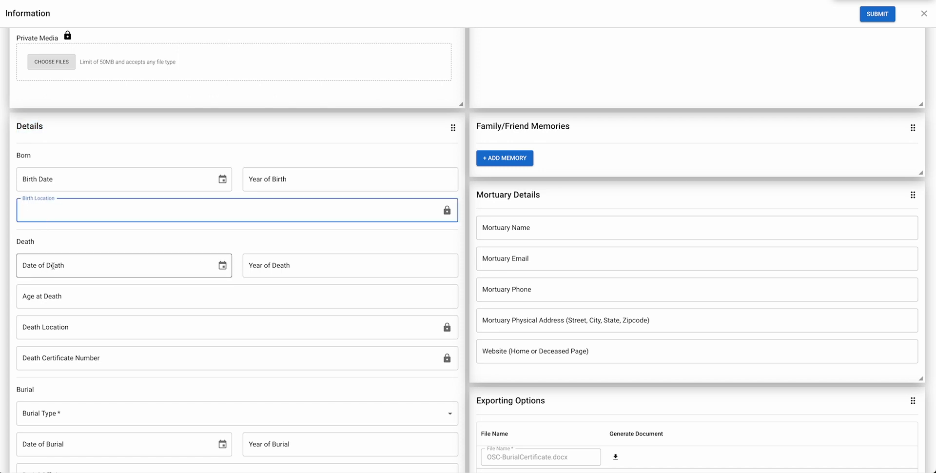
scroll(58, 416, down, 1)
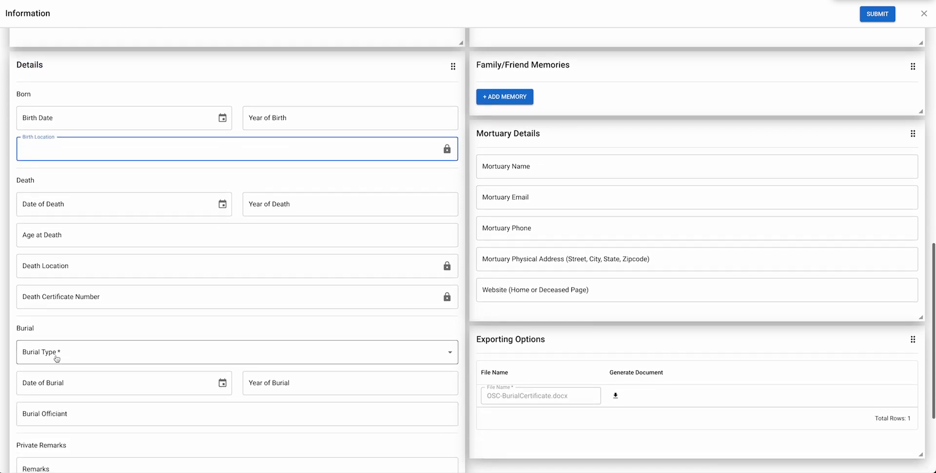
scroll(146, 194, up, 1)
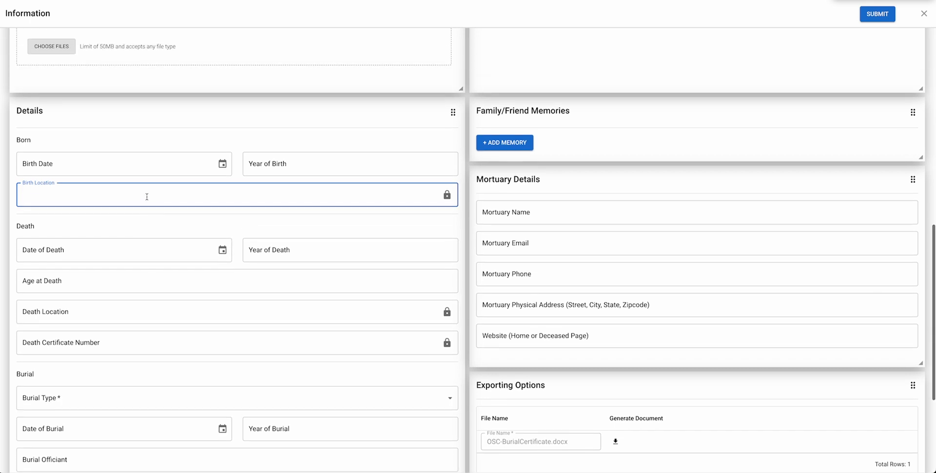
click(262, 136)
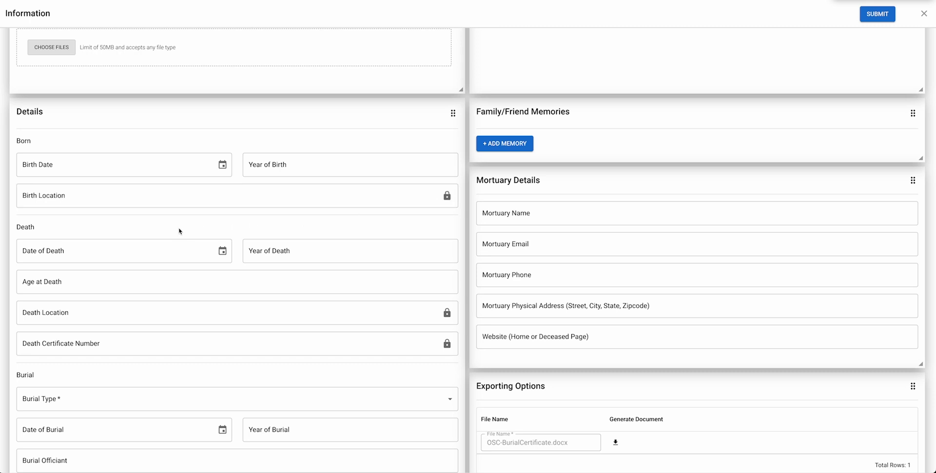
Step: Examine the birth date, year of birth and birth location fields under Details
scroll(180, 231, down, 2)
scroll(87, 165, up, 1)
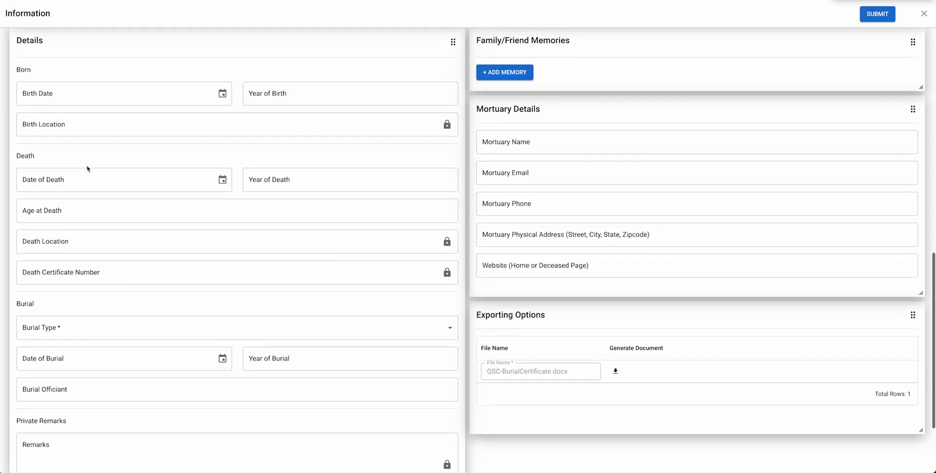
click(72, 94)
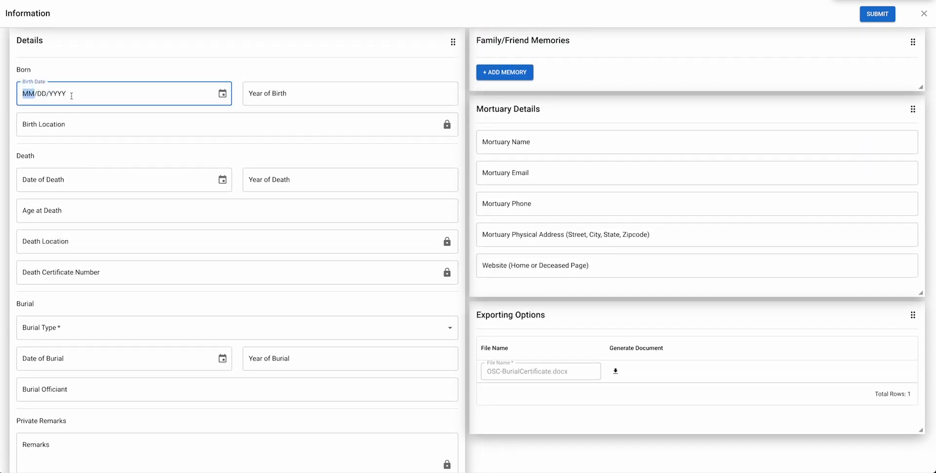
click(295, 92)
click(110, 99)
click(308, 95)
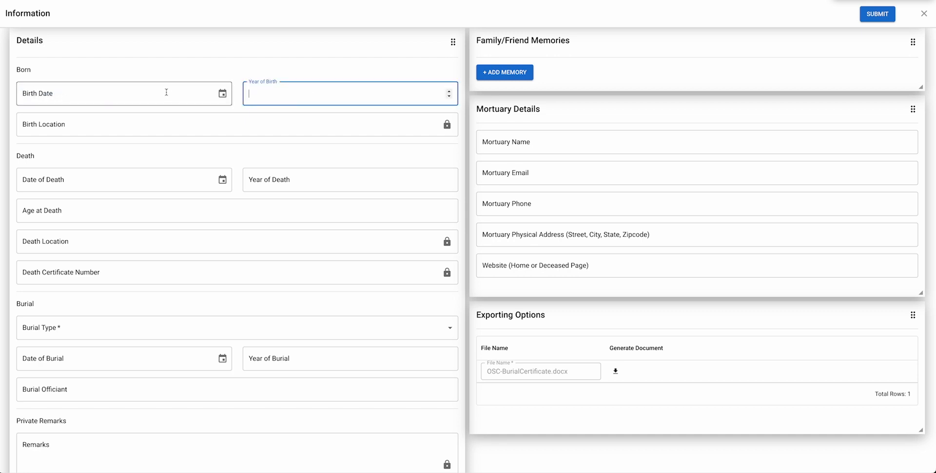
click(112, 96)
click(67, 128)
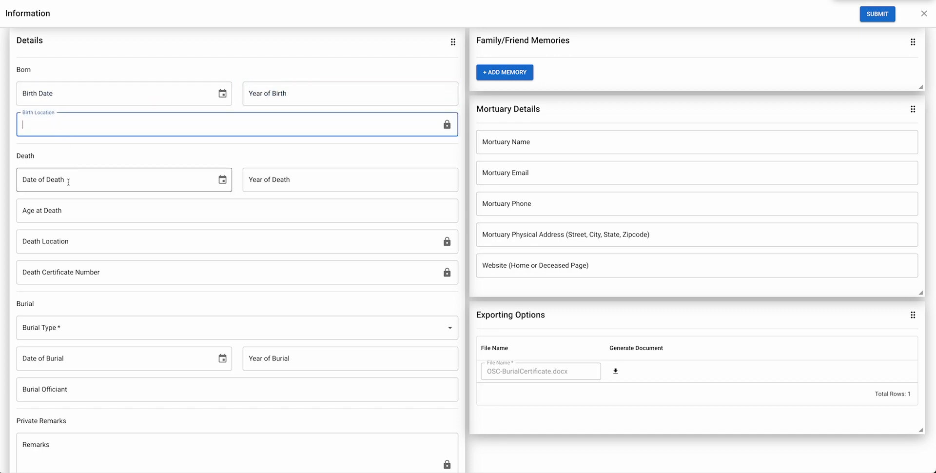
Step: Examine the age at death, death location and death certificate number fields in the Death group
click(49, 211)
click(51, 242)
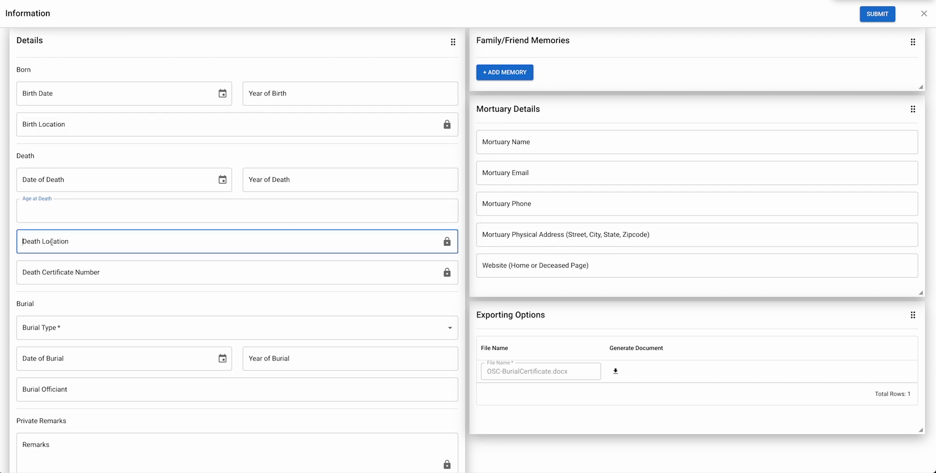
click(62, 272)
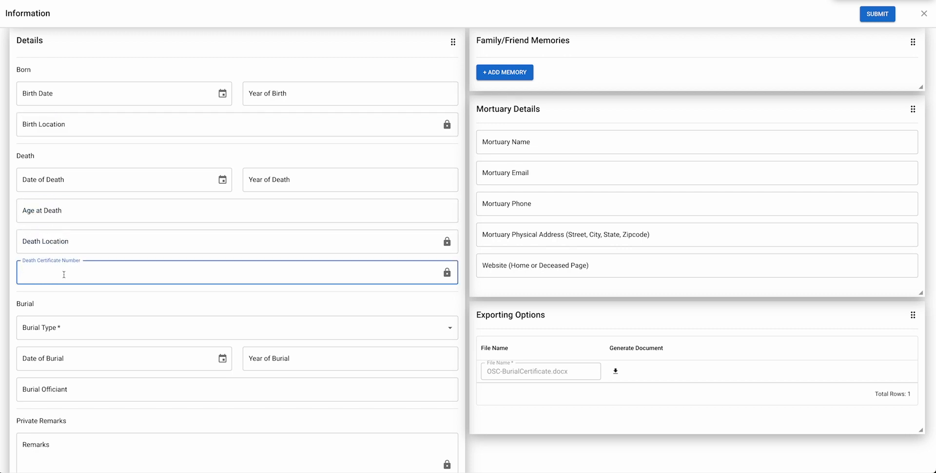
scroll(66, 275, down, 2)
click(43, 171)
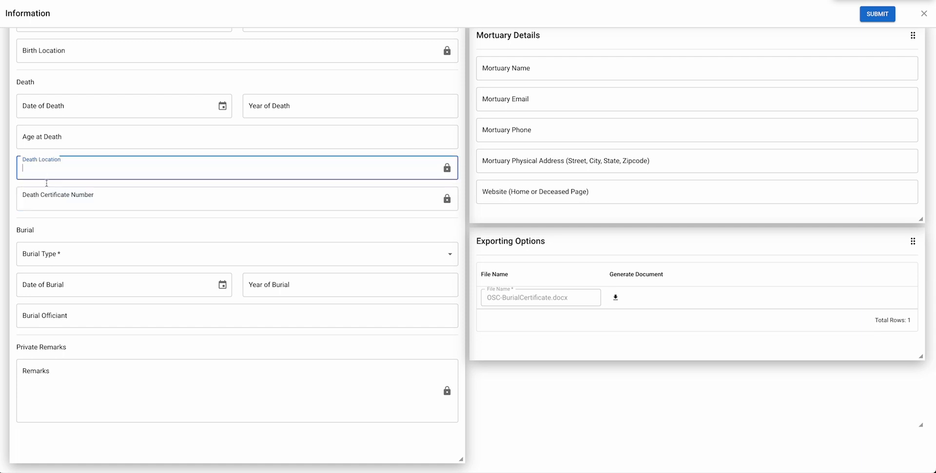
click(54, 196)
click(46, 168)
click(66, 198)
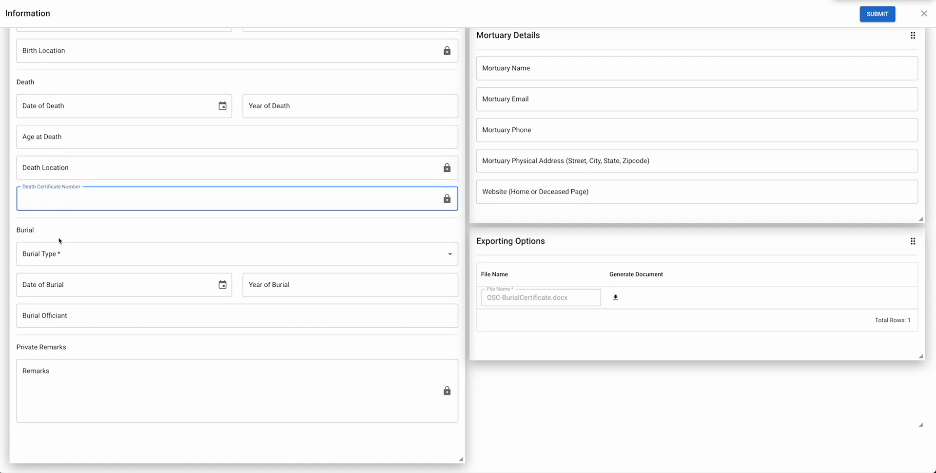
scroll(62, 245, down, 1)
click(59, 200)
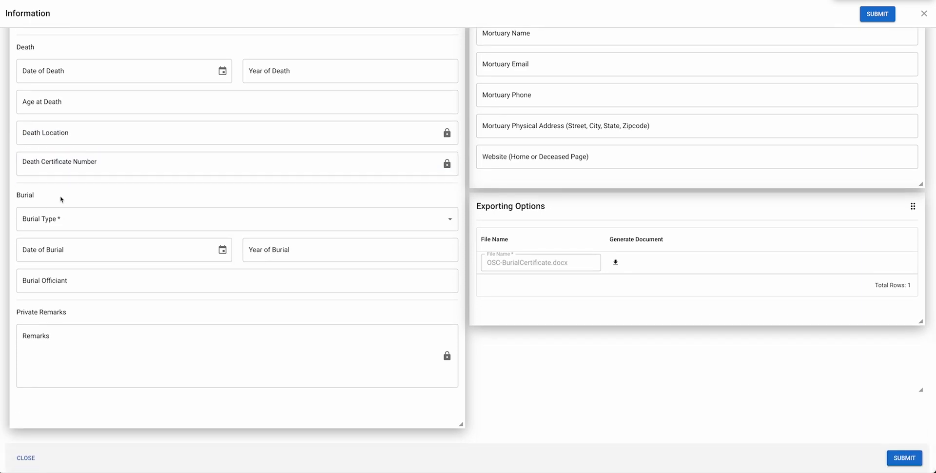
Step: Review the burial type options, choose Unknown, and reset the field to Select Option
click(49, 221)
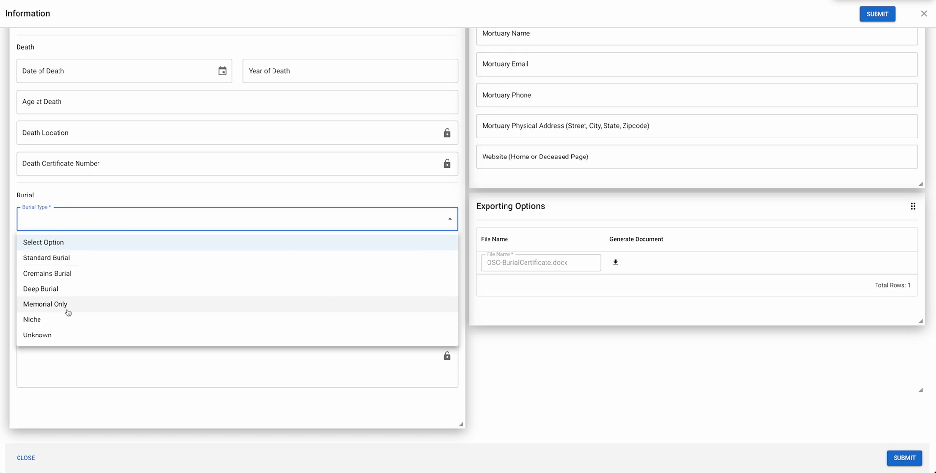
click(59, 338)
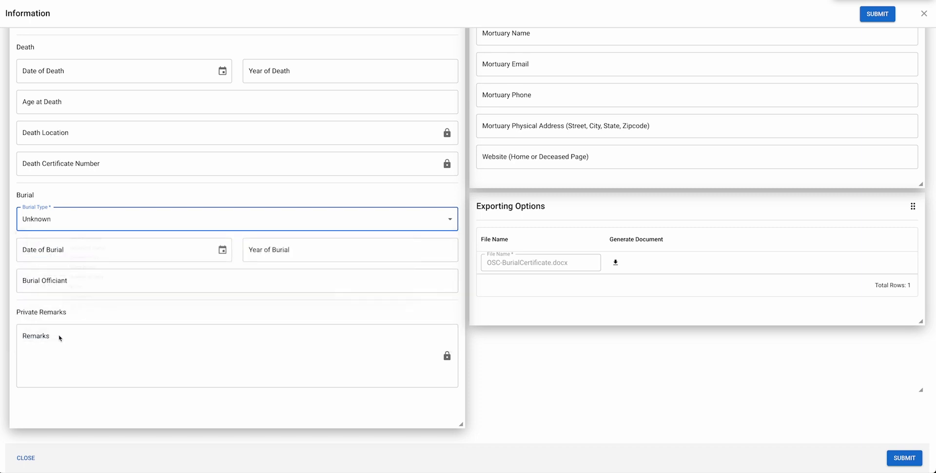
click(66, 216)
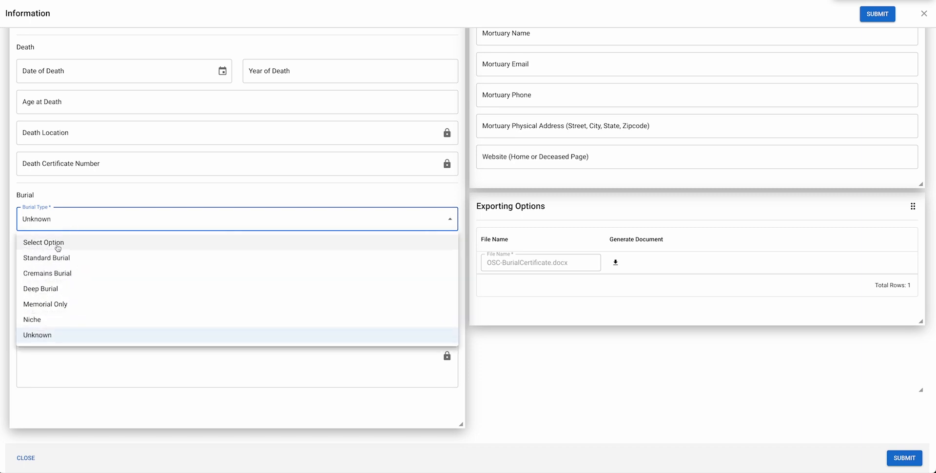
click(58, 244)
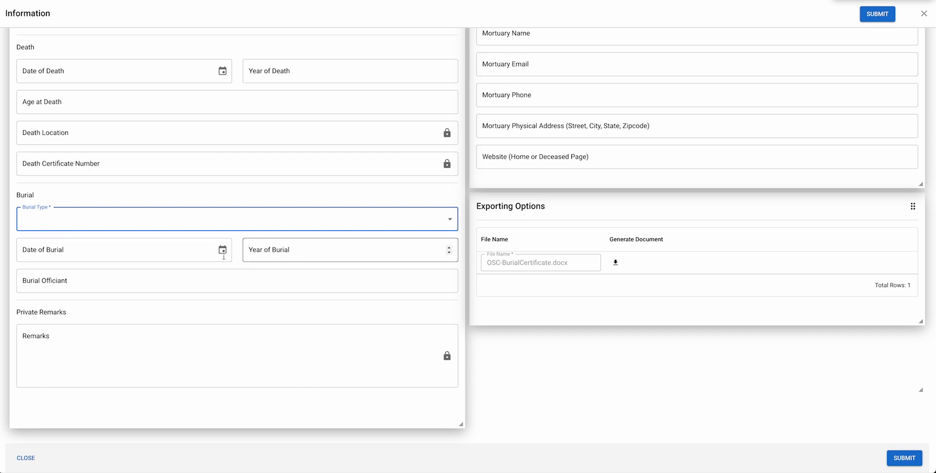
Step: Check the burial officiant field and the private remarks field, leaving both blank
click(101, 277)
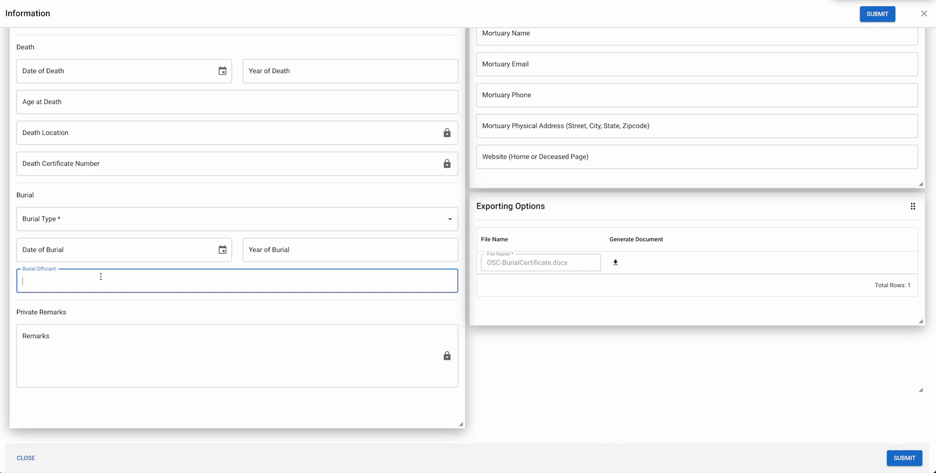
click(79, 349)
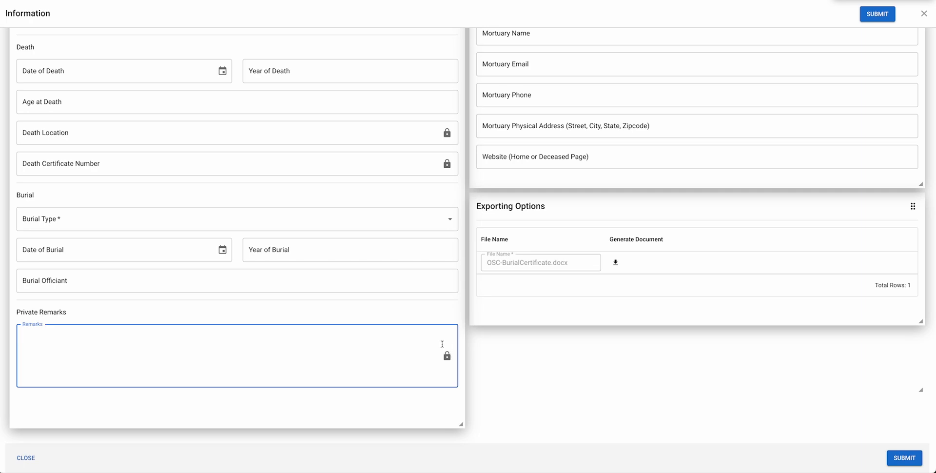
click(438, 312)
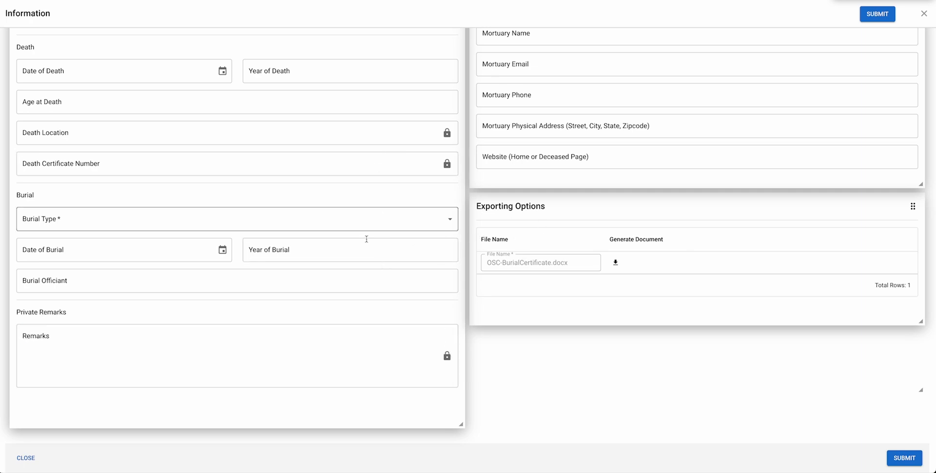
Step: Examine the Veteran and Obituary parts of the History section
scroll(358, 310, up, 14)
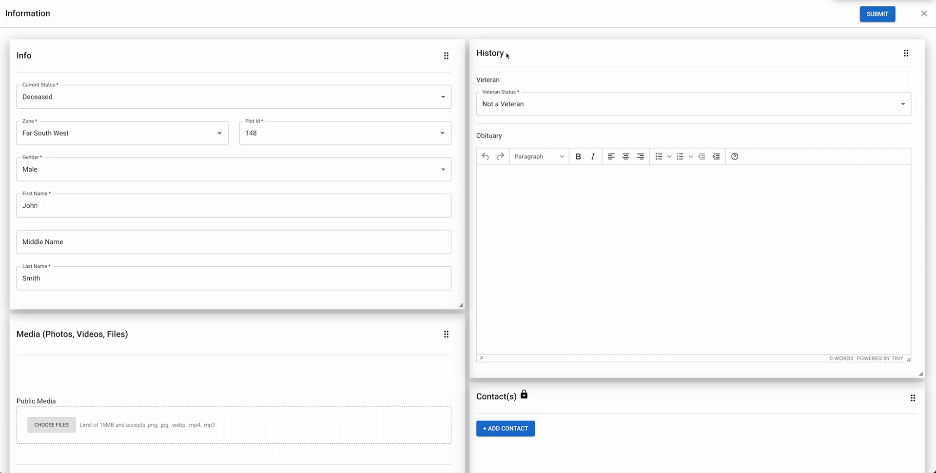
drag(504, 53, 473, 56)
click(538, 48)
drag(502, 82, 476, 81)
drag(509, 138, 481, 138)
Step: Switch the veteran status to Is a Veteran and review the veteran type options and the other veteran history field
click(517, 106)
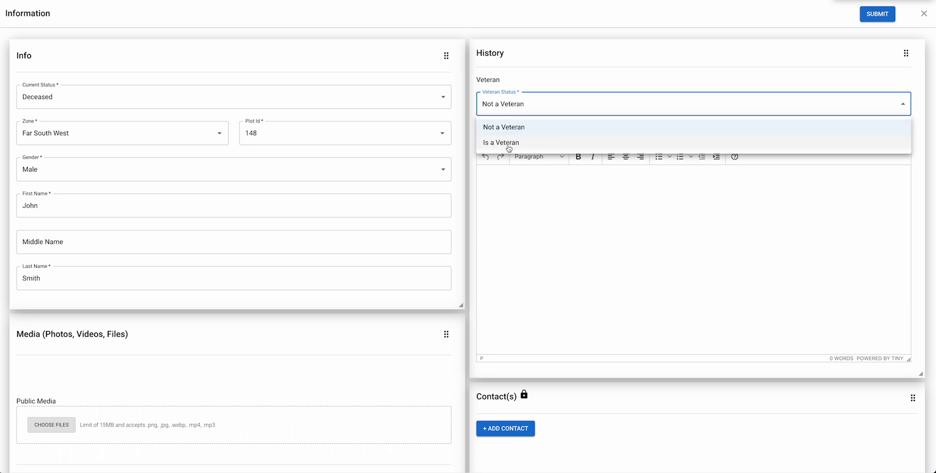
click(509, 142)
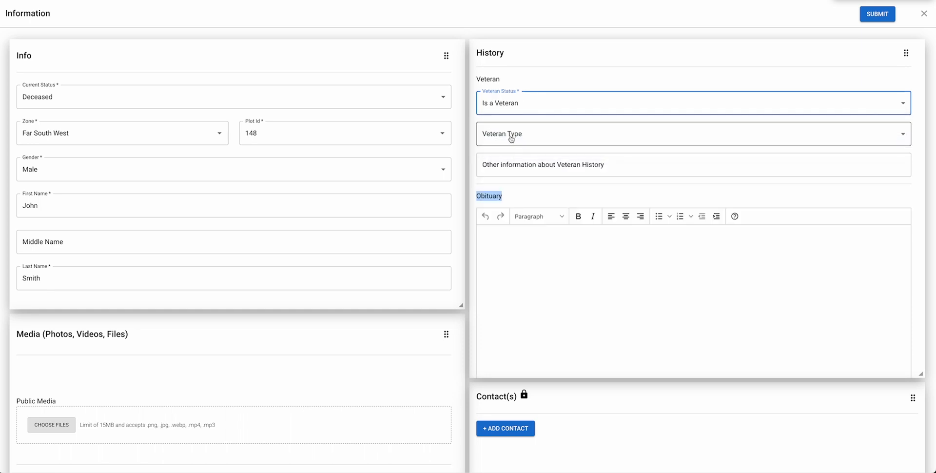
click(510, 135)
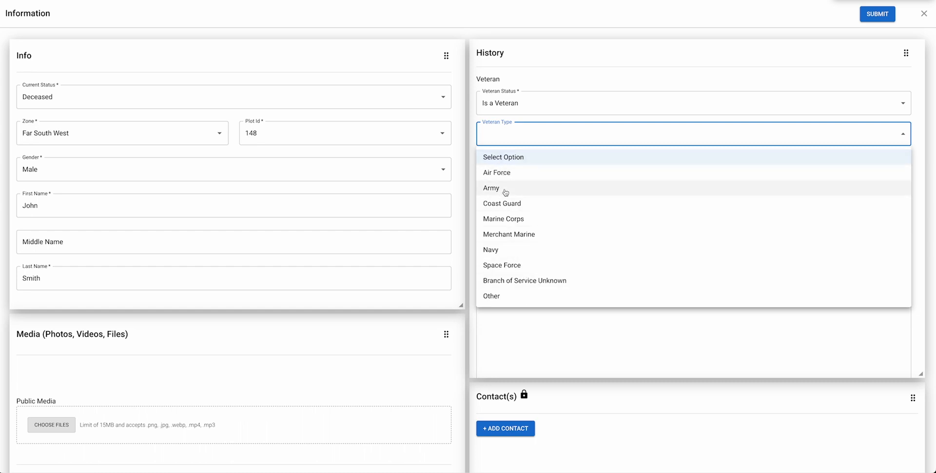
click(471, 174)
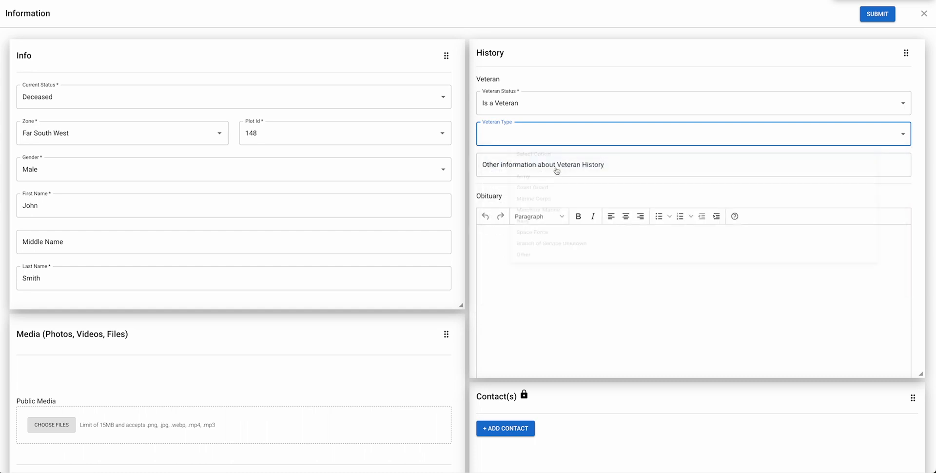
click(552, 166)
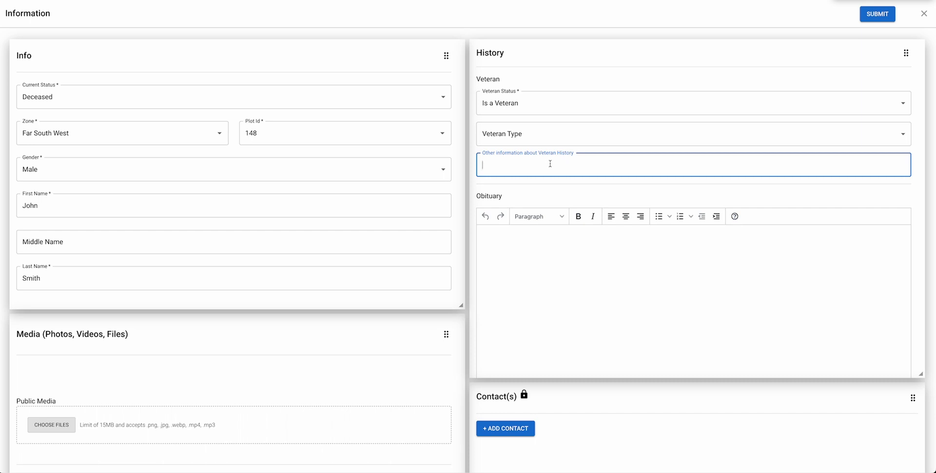
Step: Choose Air Force as the veteran type, and return the veteran status to Not a Veteran
click(525, 141)
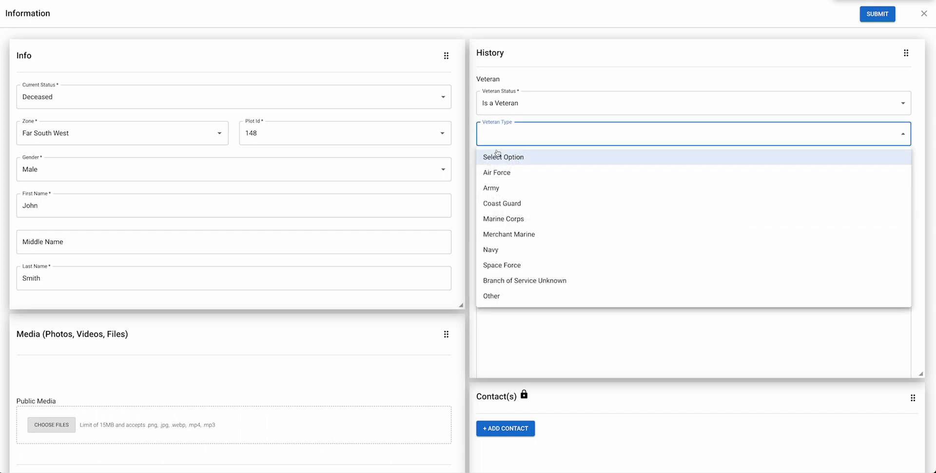
click(497, 172)
click(504, 107)
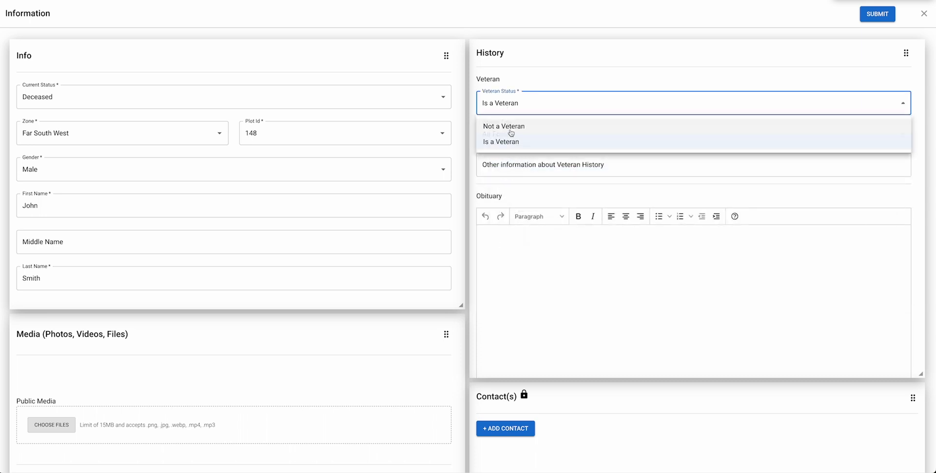
click(507, 127)
Step: Examine the media upload areas, the private Contact(s) section and the Family/Friend Memories section
scroll(519, 146, down, 1)
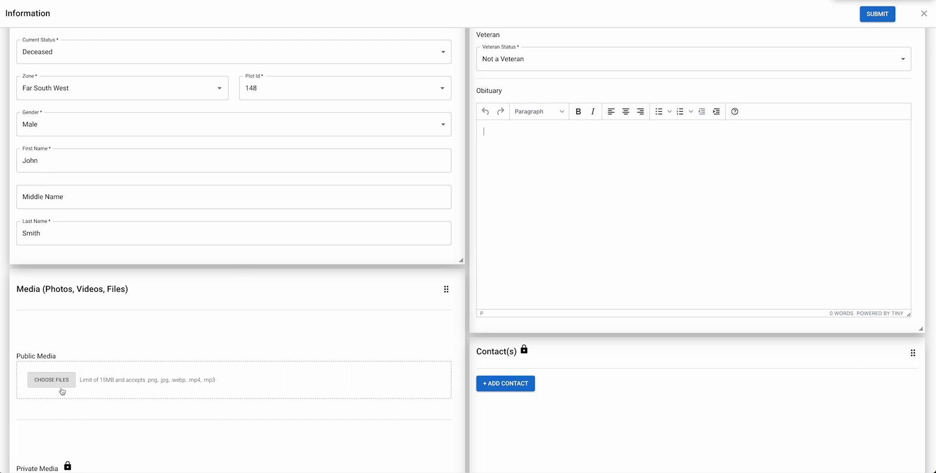
scroll(63, 392, up, 1)
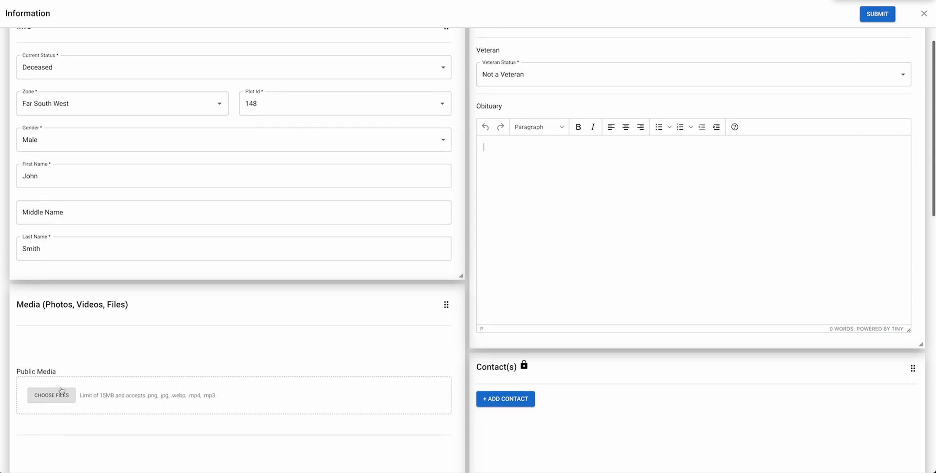
scroll(63, 393, down, 2)
scroll(62, 394, down, 1)
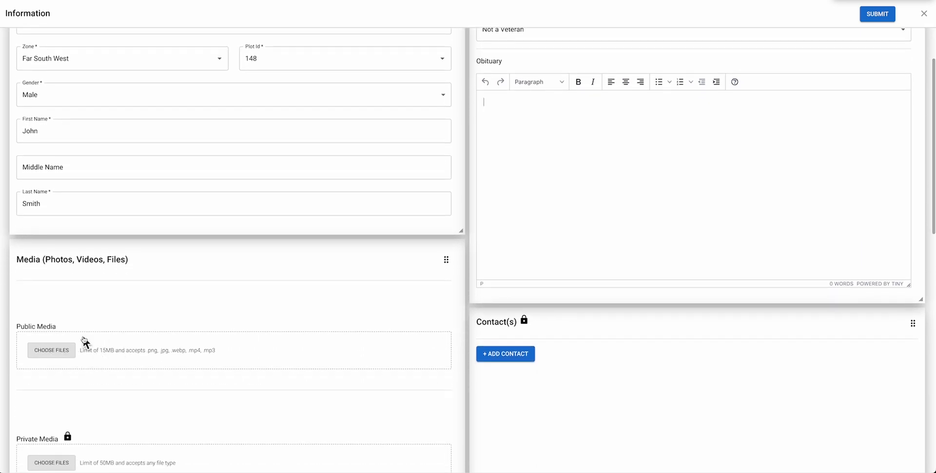
scroll(552, 113, down, 5)
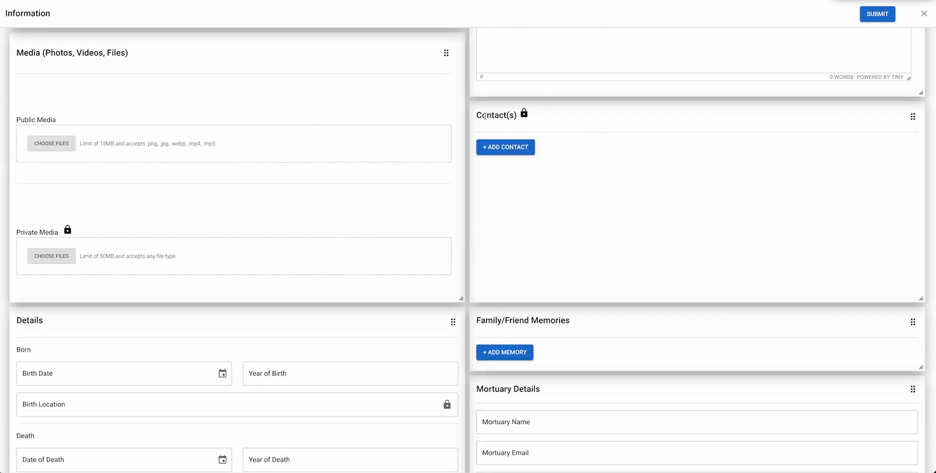
drag(477, 115, 522, 119)
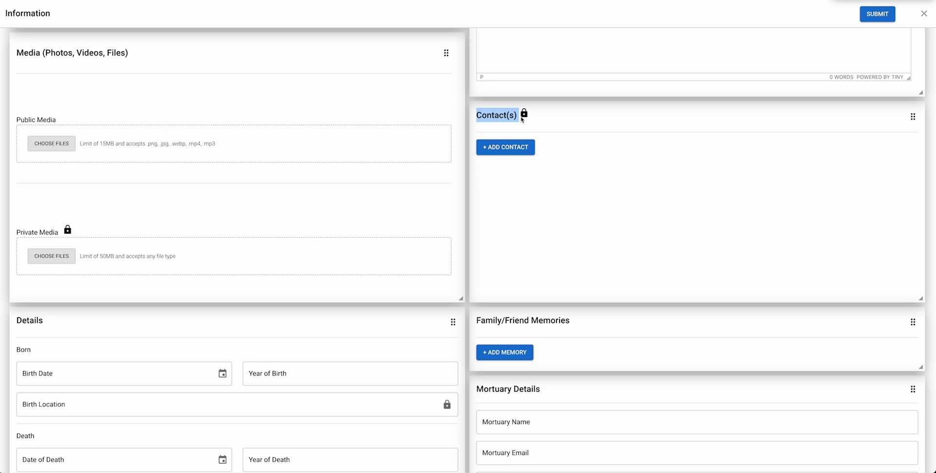
scroll(606, 147, down, 3)
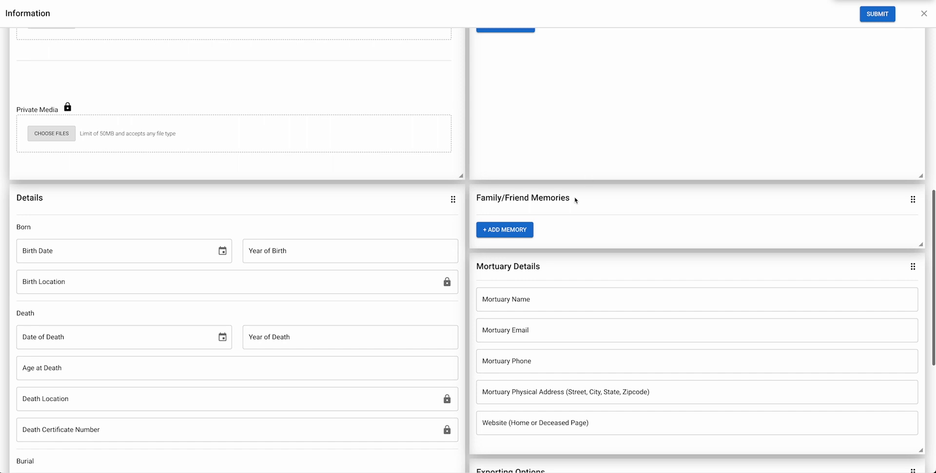
drag(575, 201, 476, 200)
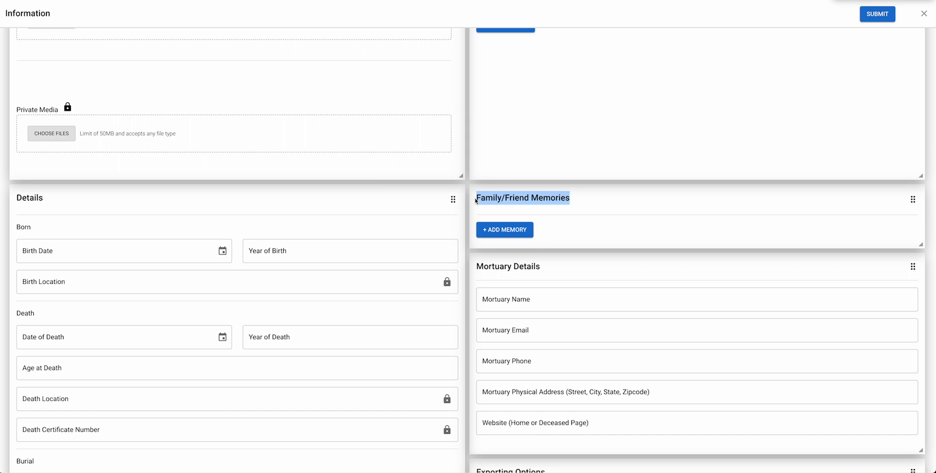
Step: Examine the Mortuary Details section, including the mortuary name and website fields
scroll(515, 209, down, 2)
click(522, 184)
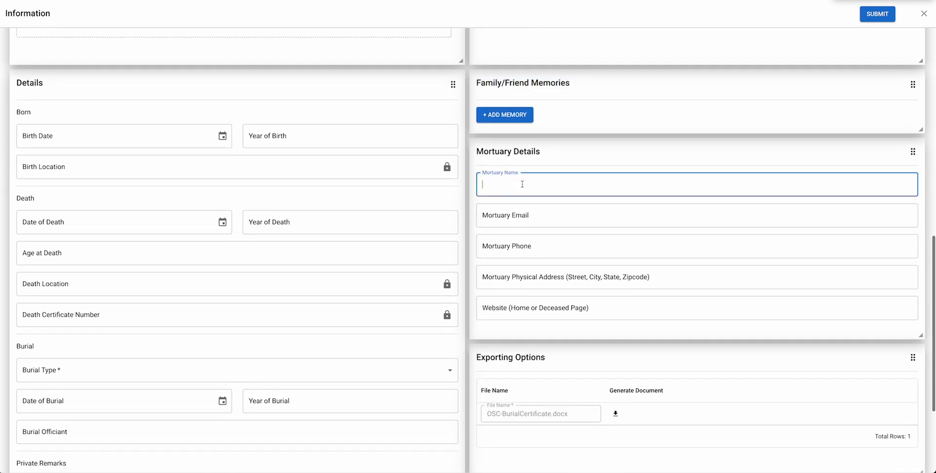
drag(542, 152, 477, 152)
click(561, 158)
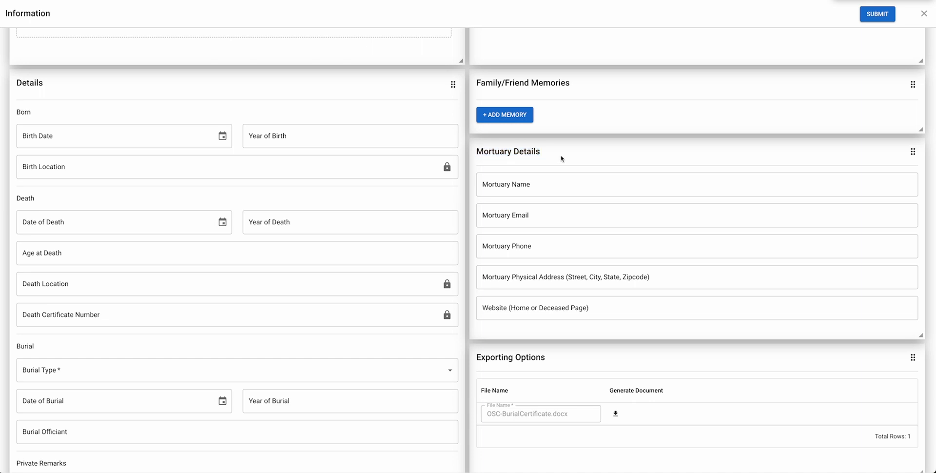
click(531, 185)
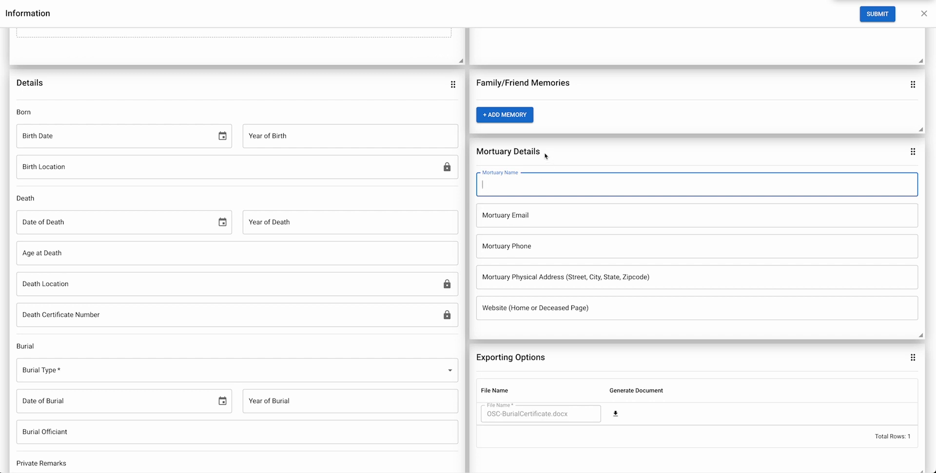
click(530, 309)
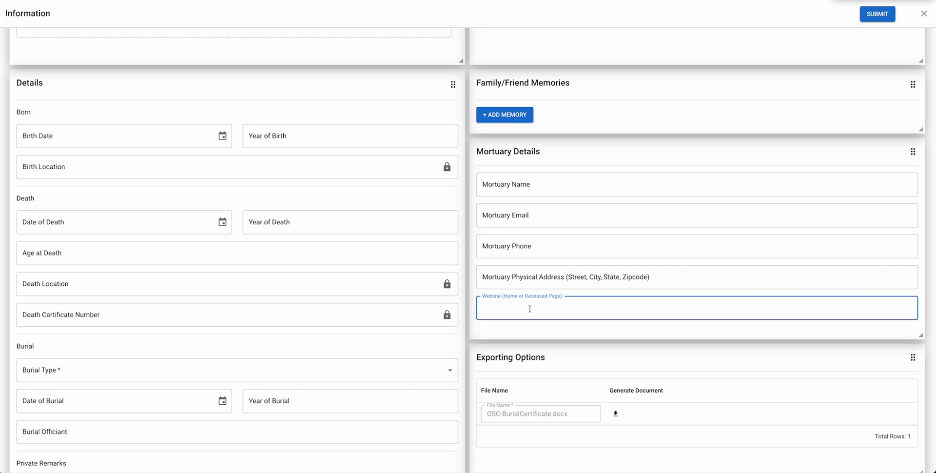
Step: Examine the Exporting Options section and its burial certificate document entry
scroll(529, 309, up, 1)
scroll(529, 309, down, 3)
drag(553, 284, 477, 280)
click(568, 281)
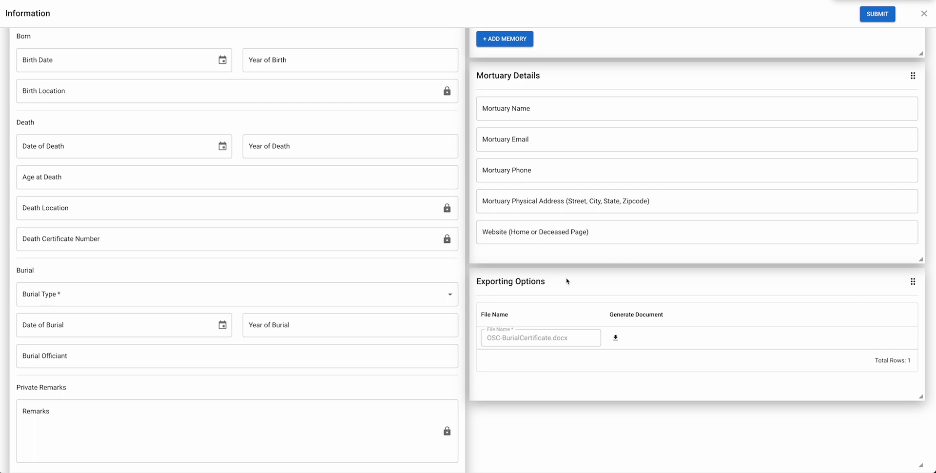
drag(546, 282, 476, 282)
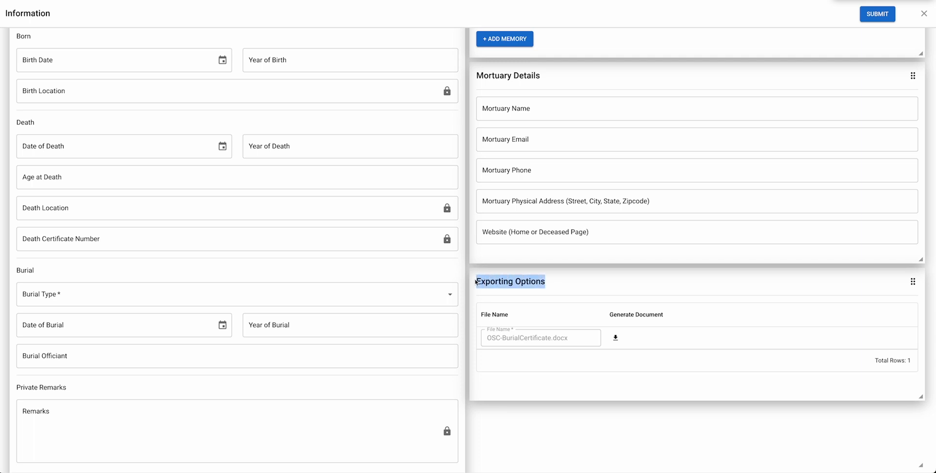
click(574, 281)
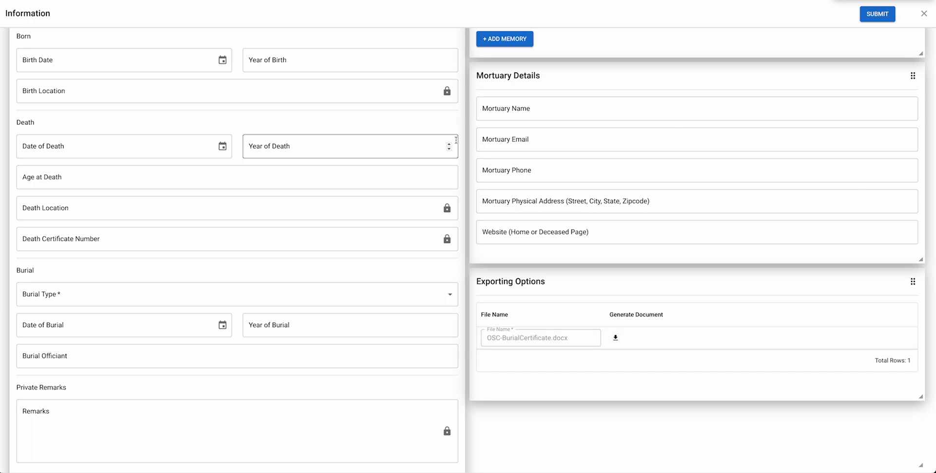
Step: Return to the Media (Photos, Videos, Files) section for review, and close the interment form without submitting it
scroll(468, 140, up, 8)
scroll(469, 142, up, 4)
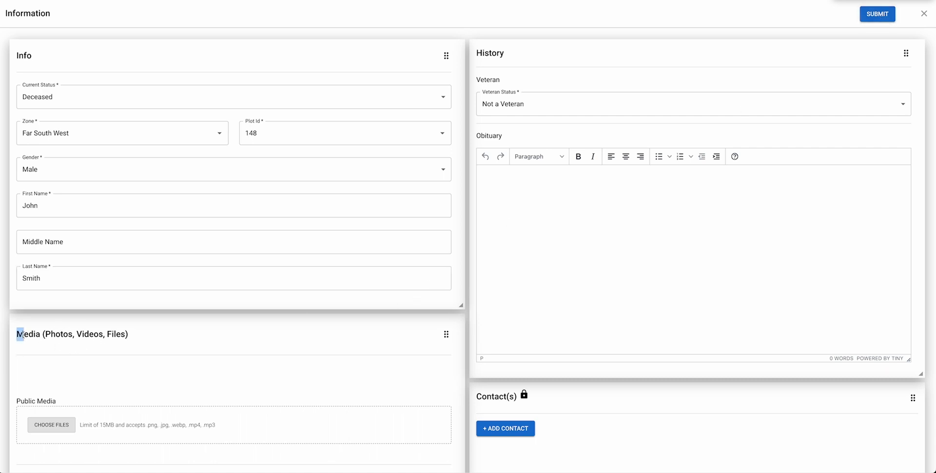
drag(17, 334, 135, 337)
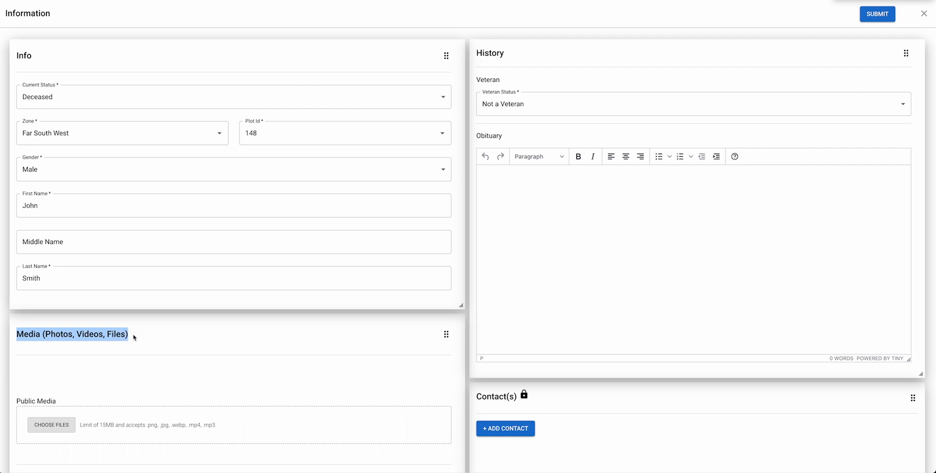
click(707, 24)
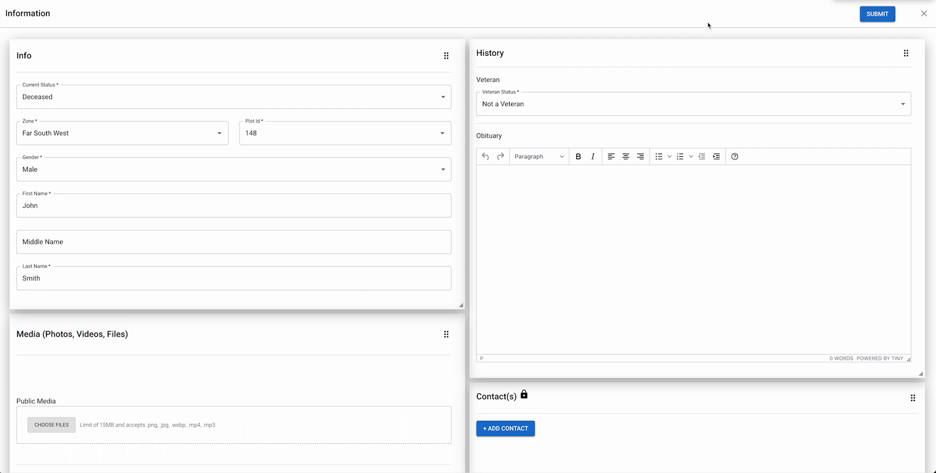
click(923, 15)
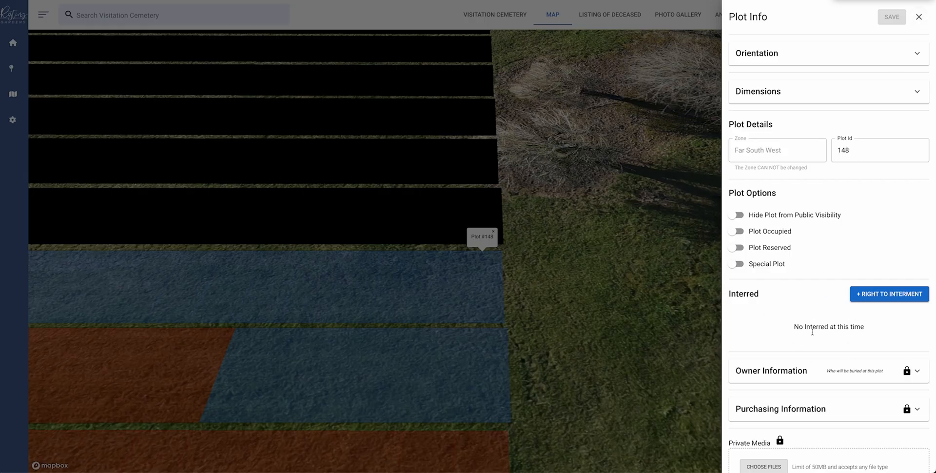